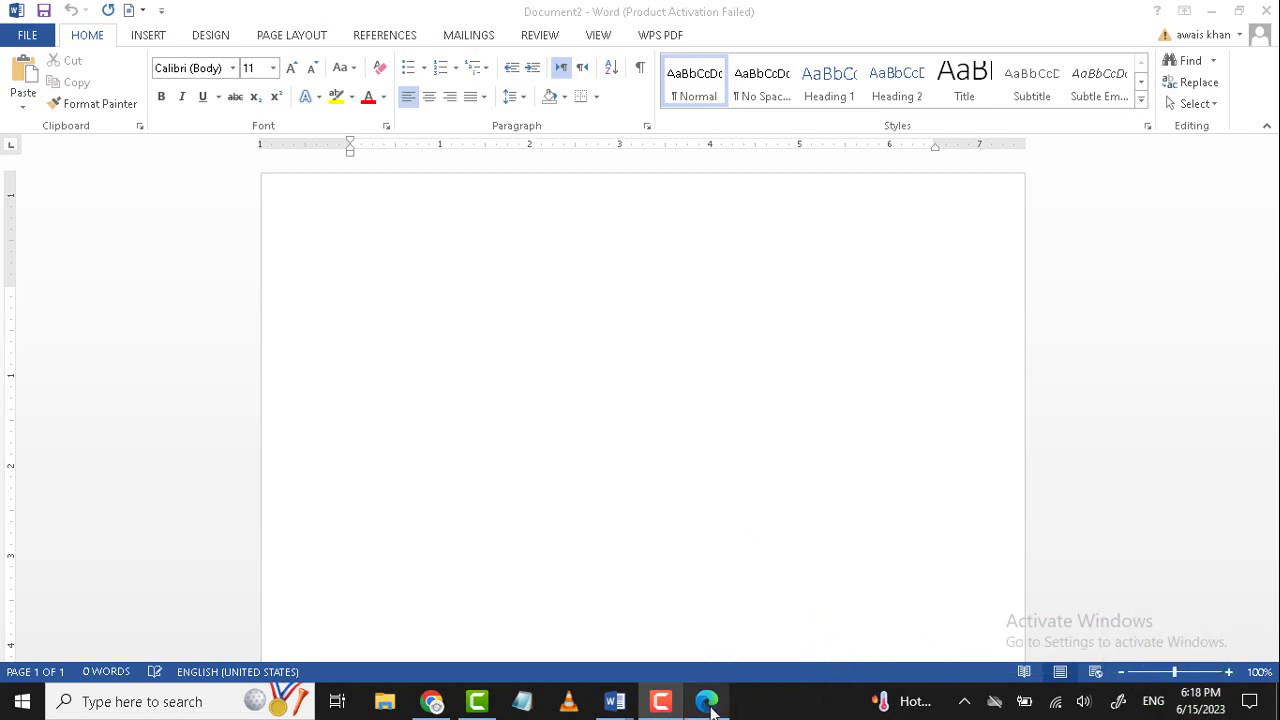
Switch to Microsoft Edge, close the Forefront Chat tab and search Bing for "what is computer".
mouse_move(711, 708)
click(684, 568)
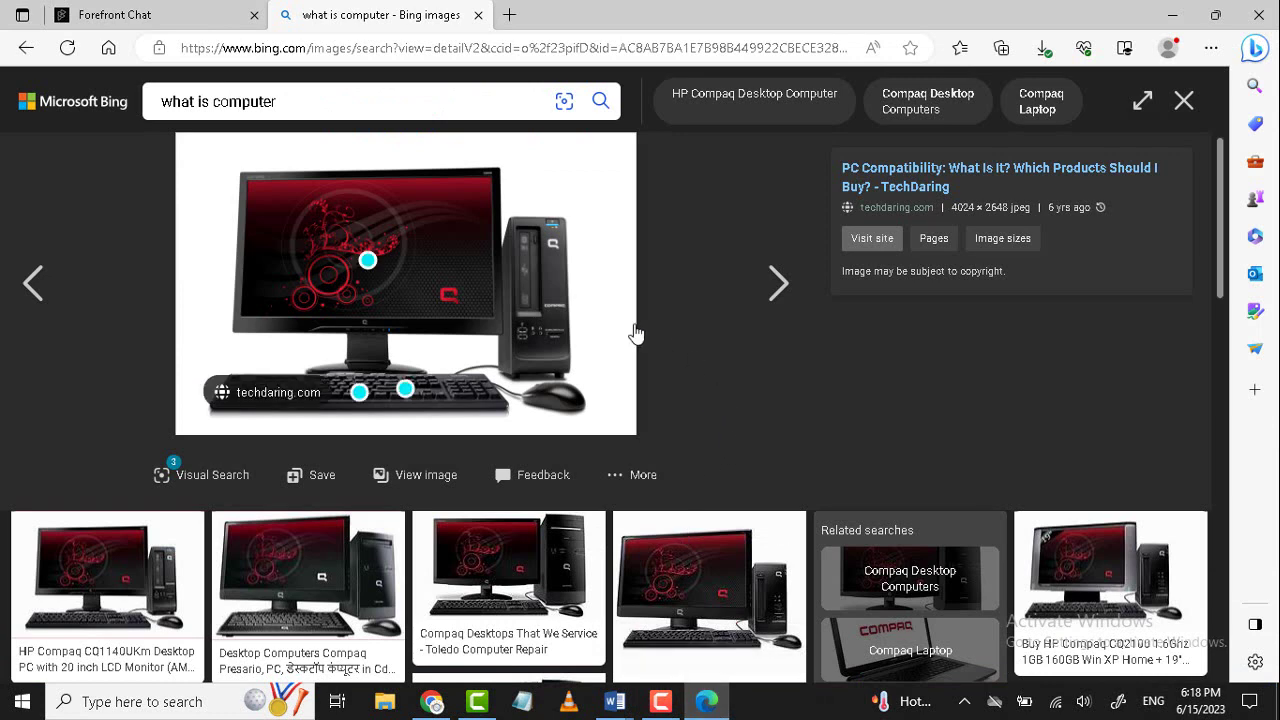
click(254, 15)
click(275, 47)
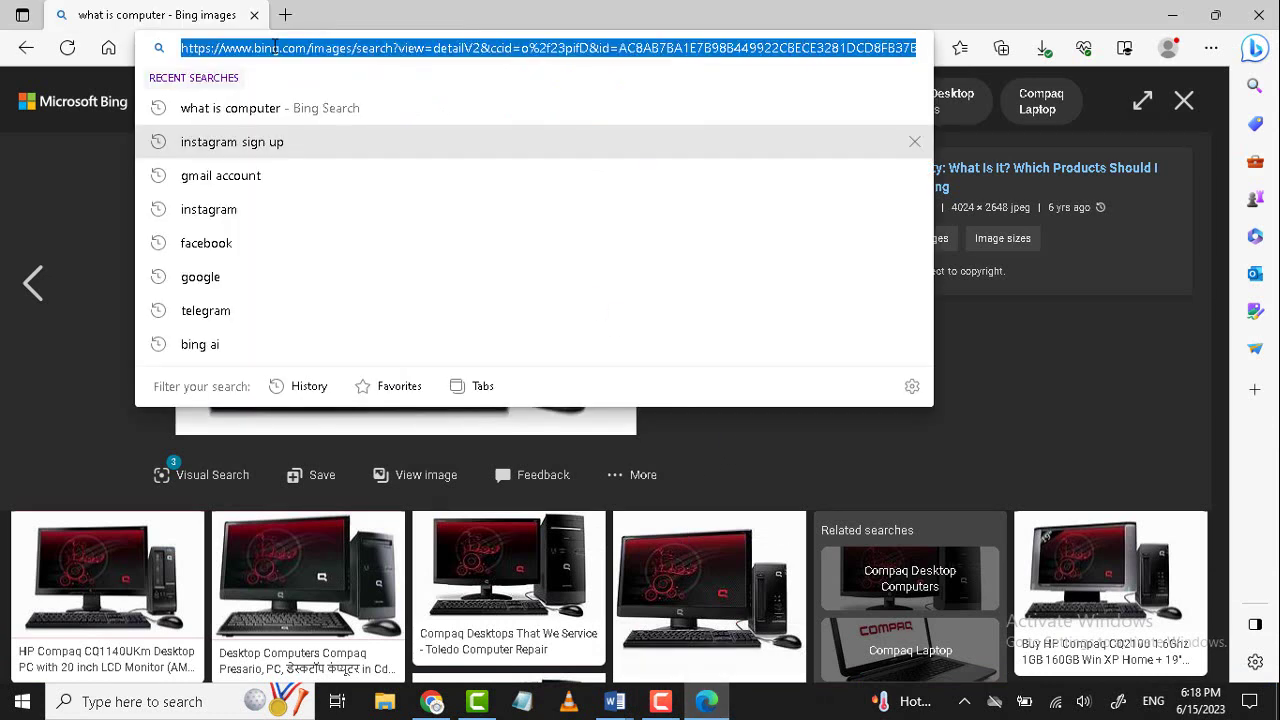
text(what)
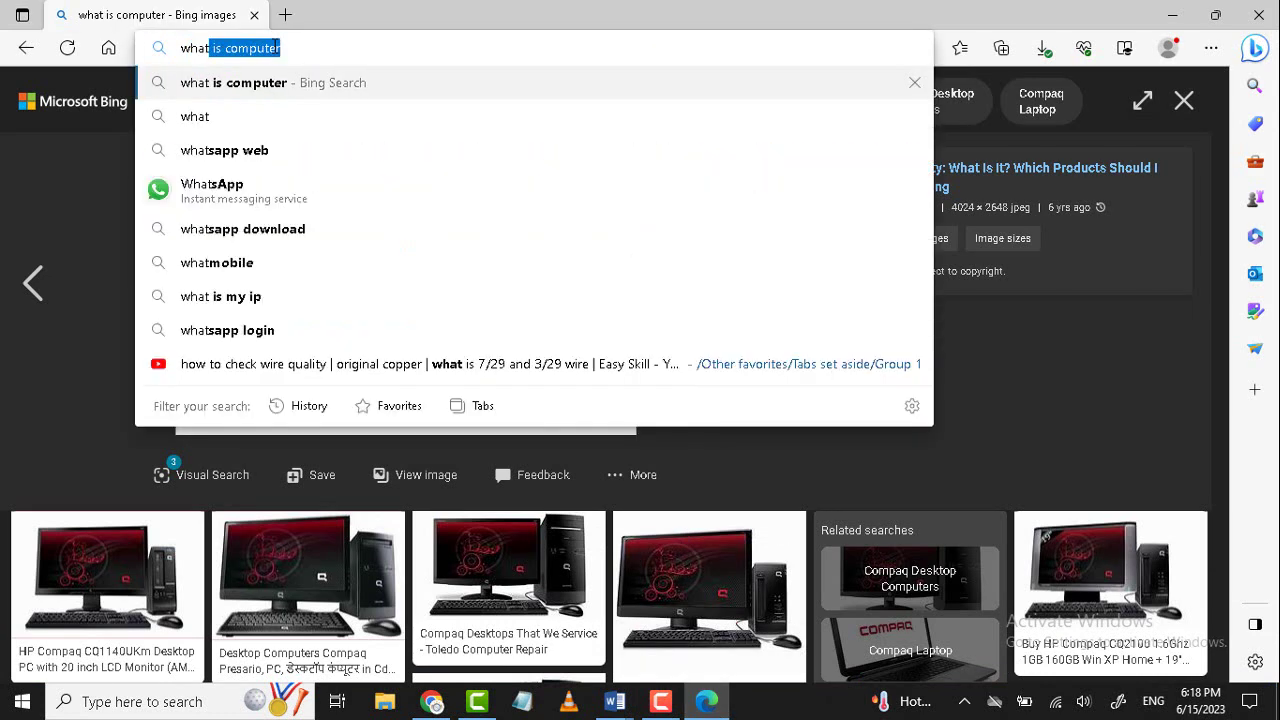
key(Right)
key(Return)
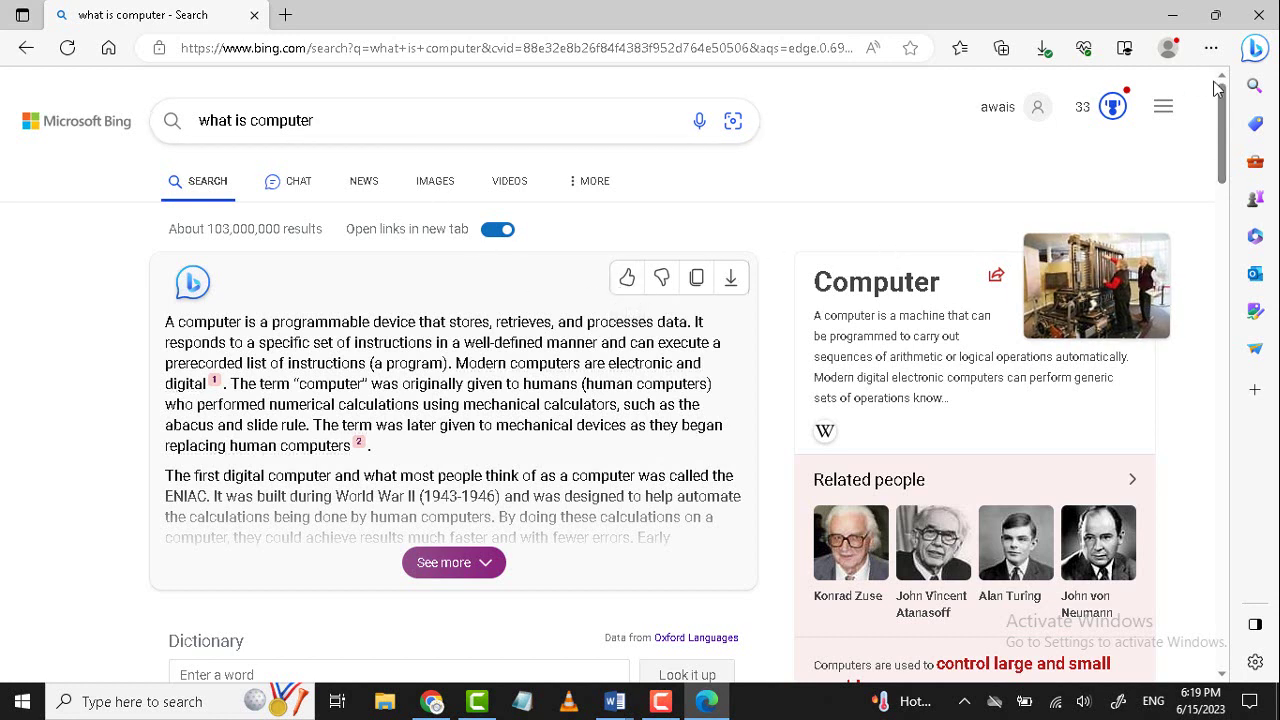
Open the computerhope.com result "What is a Computer?" in a new tab and go to its article text.
drag(1226, 130, 1232, 243)
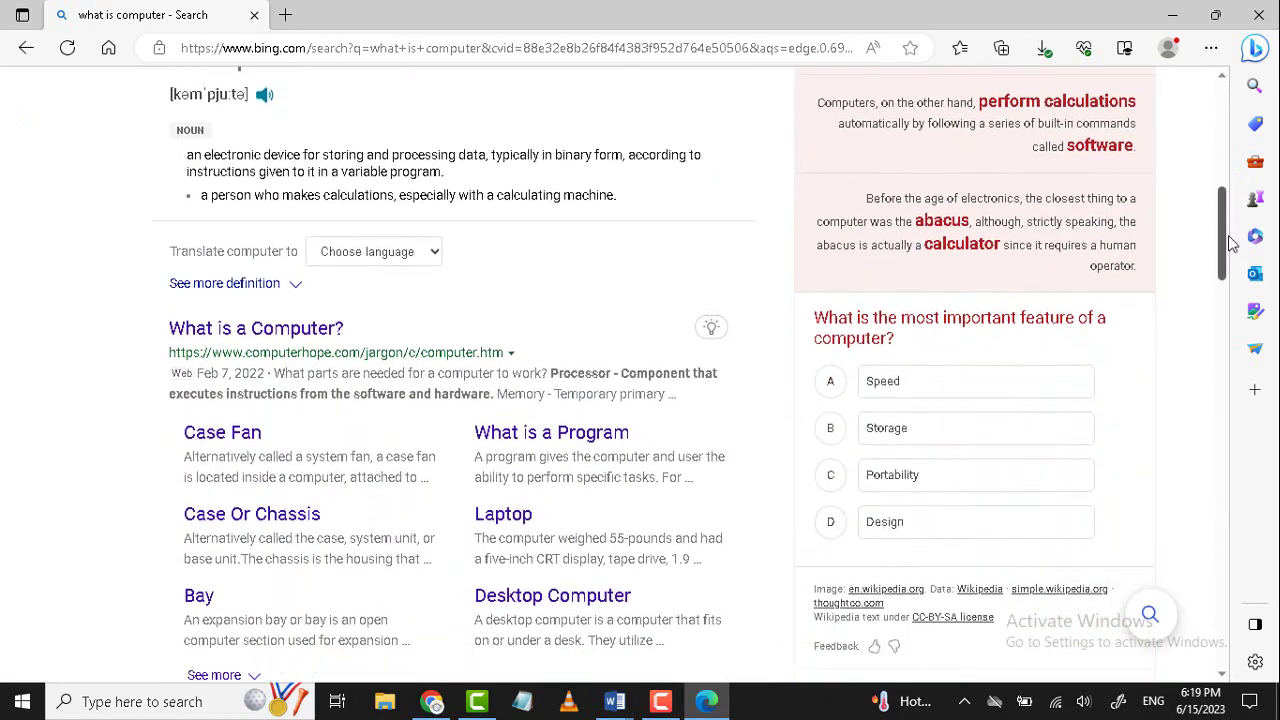
scroll(520, 189, down, 1)
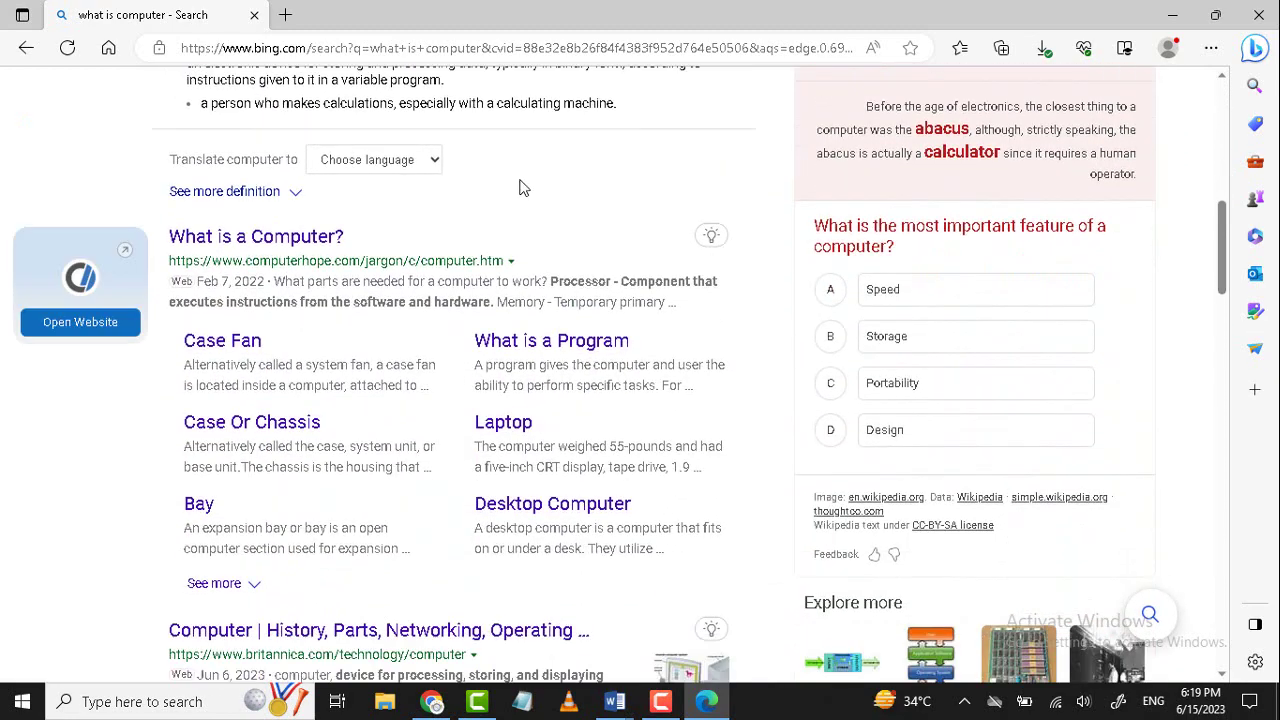
middle_click(300, 240)
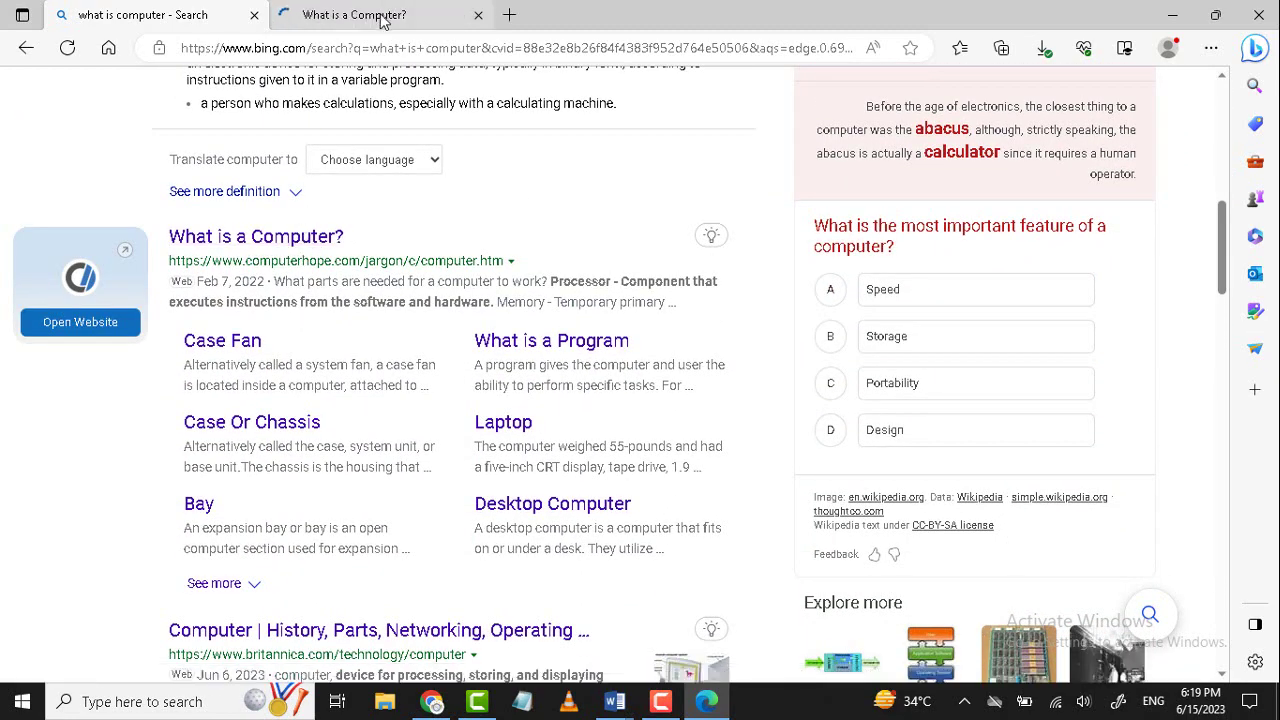
click(383, 22)
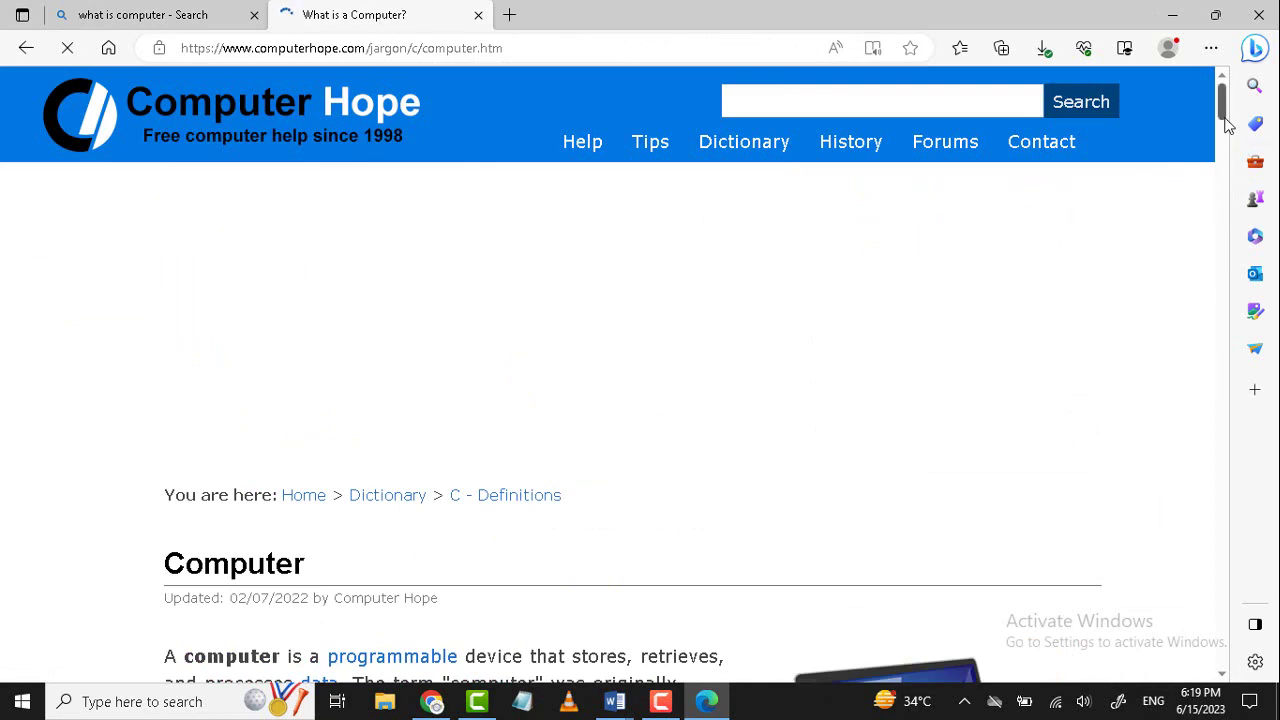
scroll(1228, 122, down, 4)
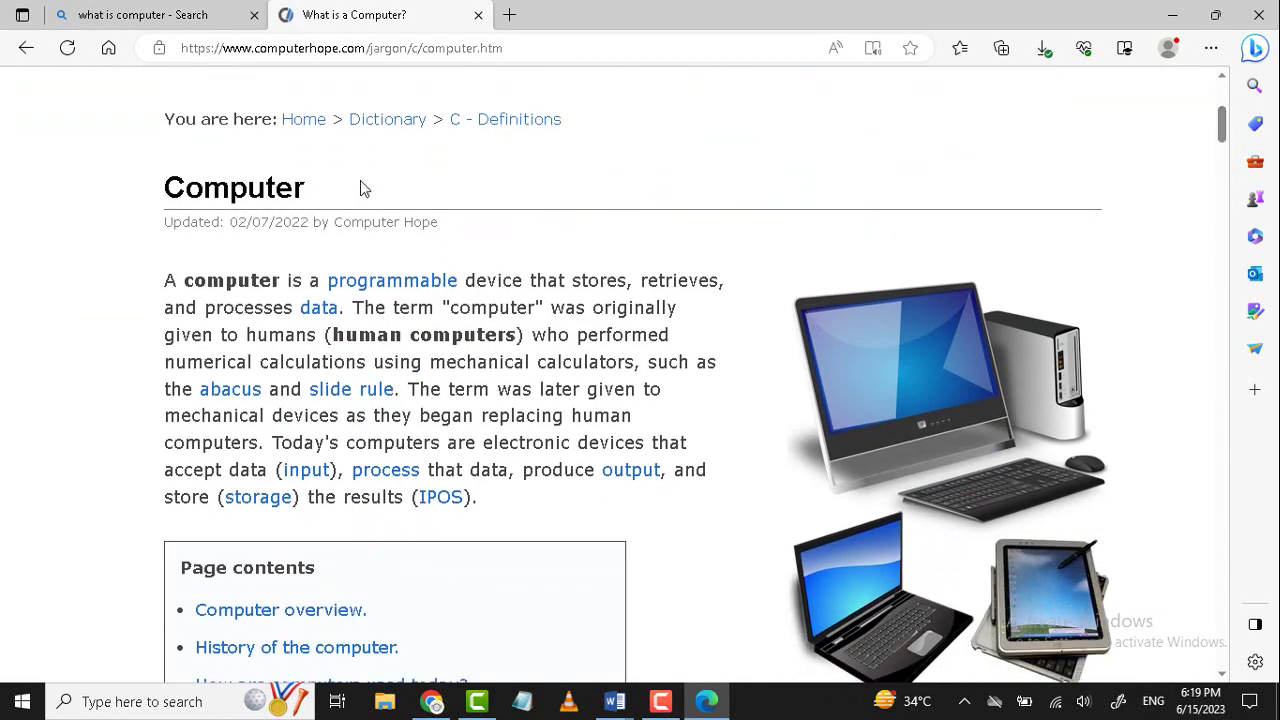
Copy the article heading "Computer" from the web page and paste it into Document2 in Word.
drag(164, 187, 314, 189)
key(ctrl+c)
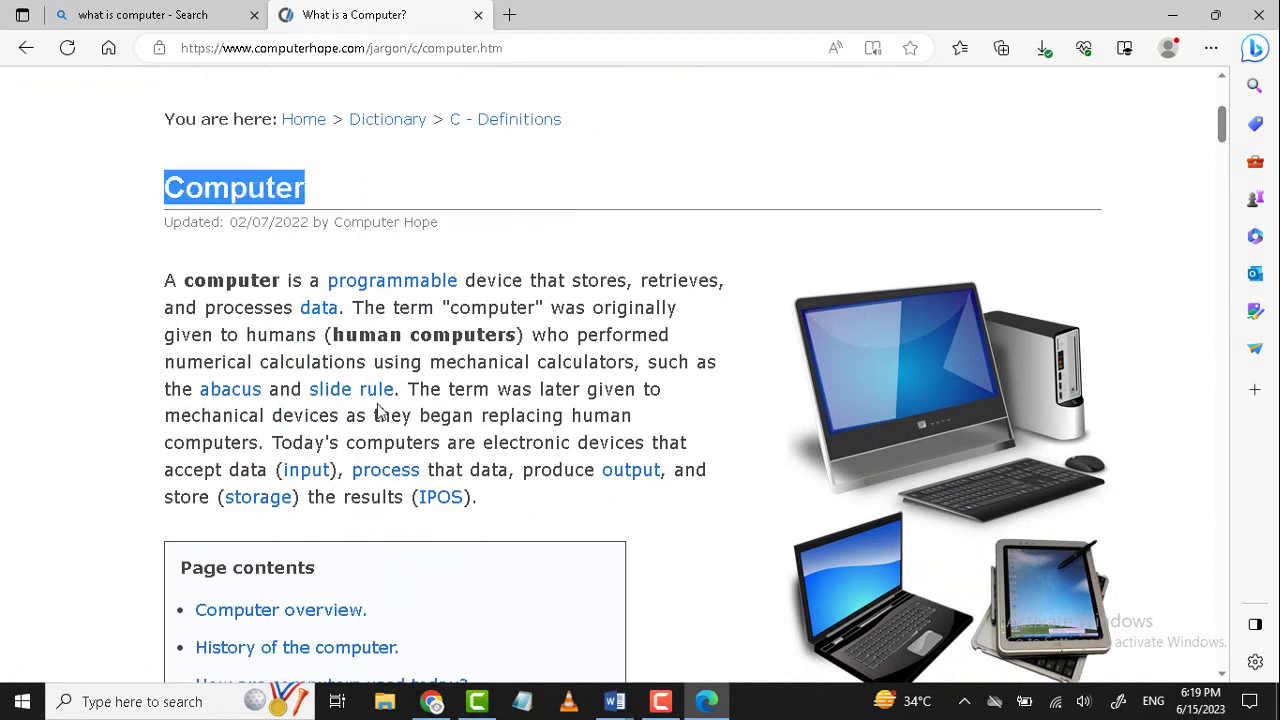
click(609, 706)
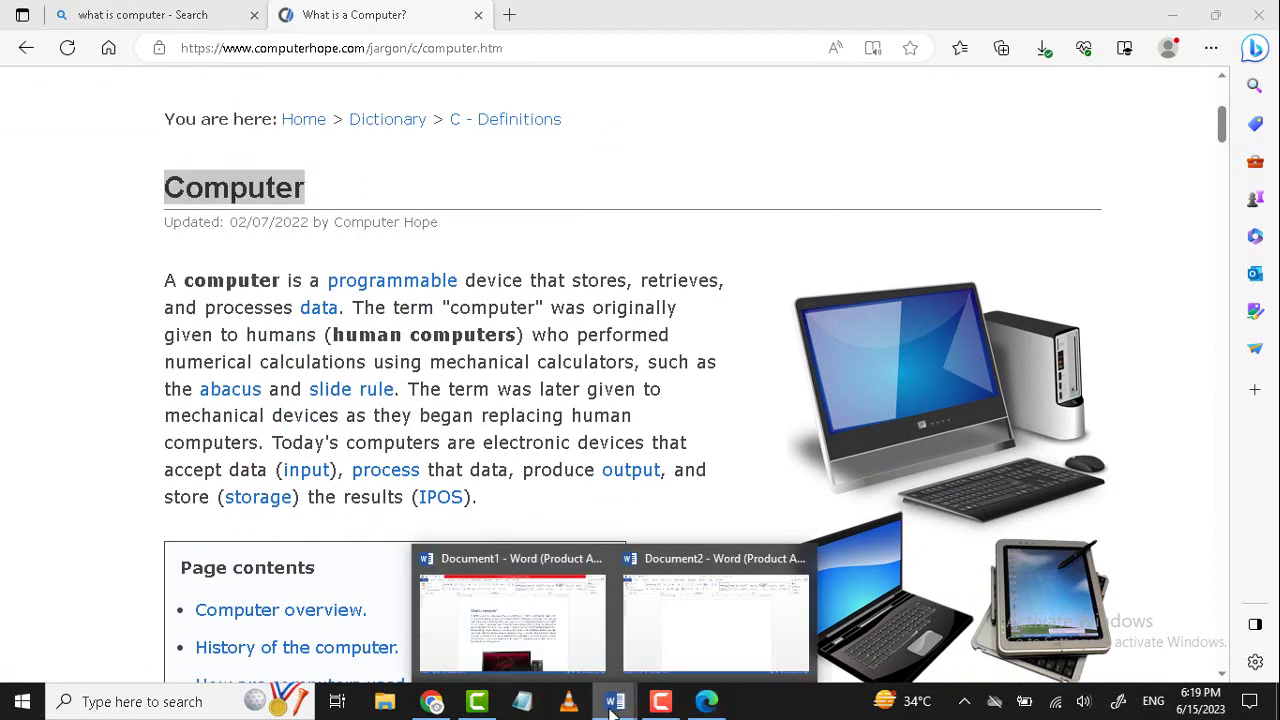
click(715, 610)
key(ctrl+v)
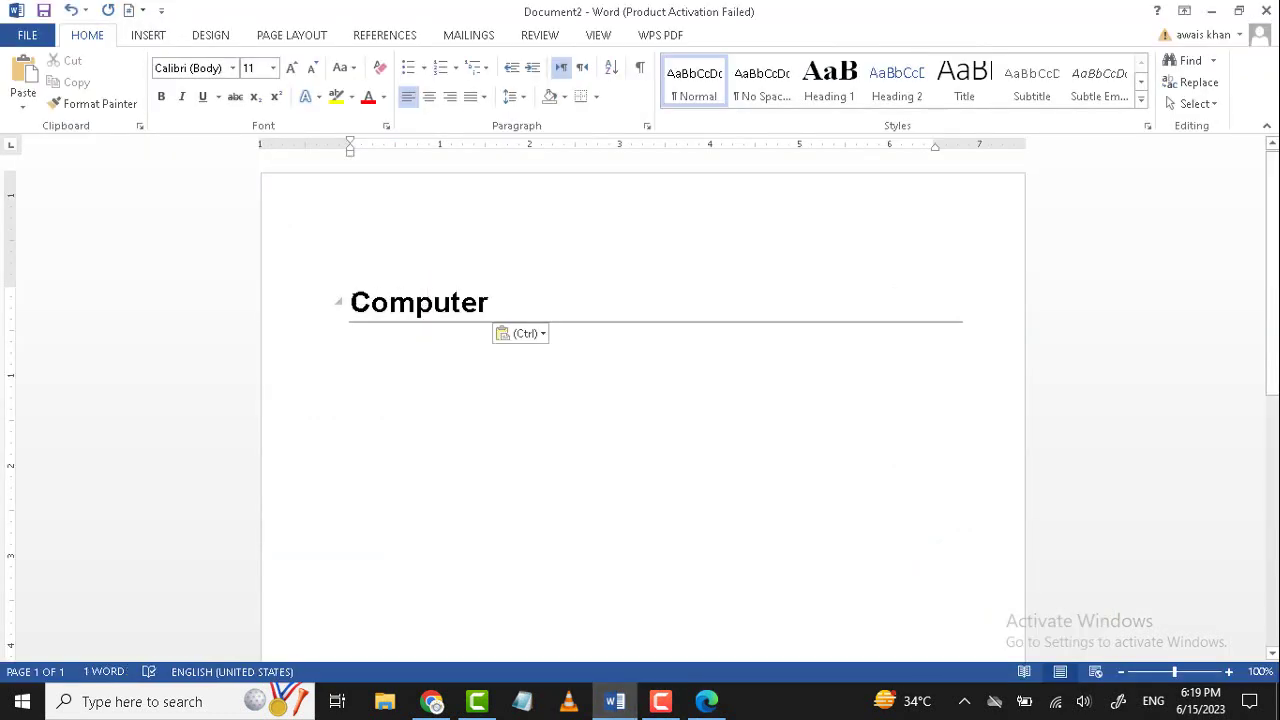
Extend the pasted heading so that it reads "What is Computer?".
click(351, 303)
text(What )
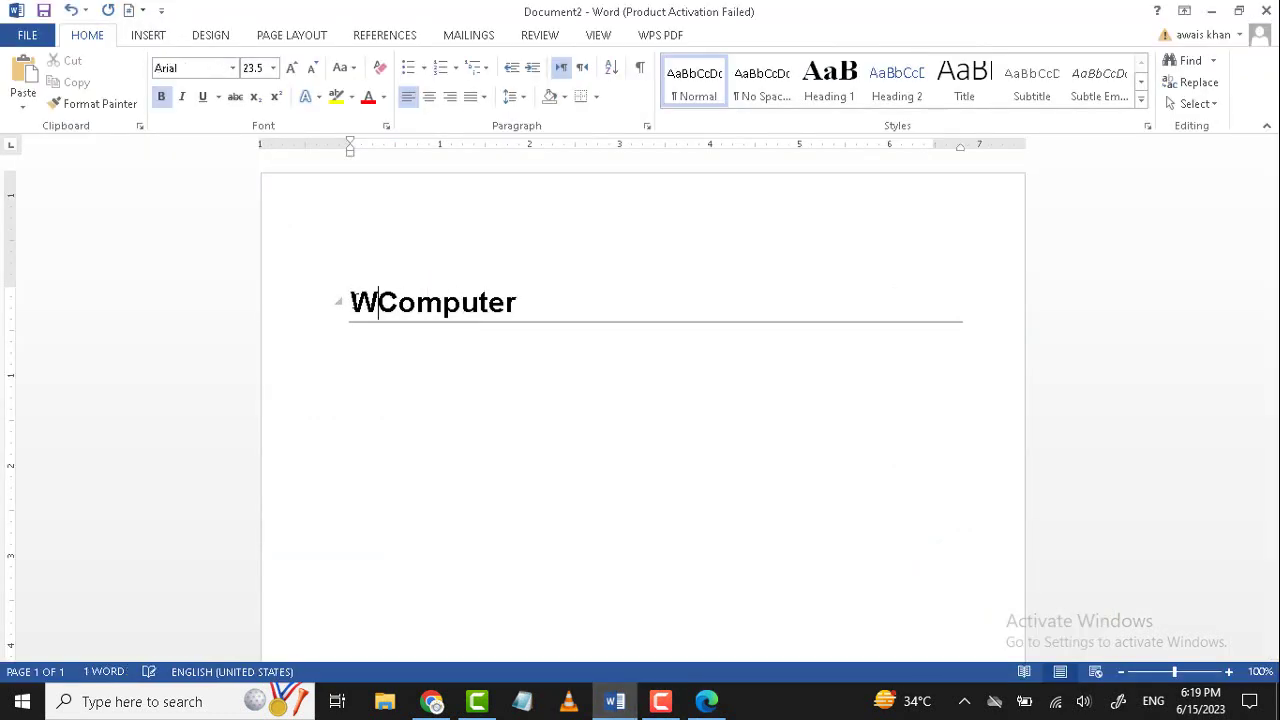
text(is)
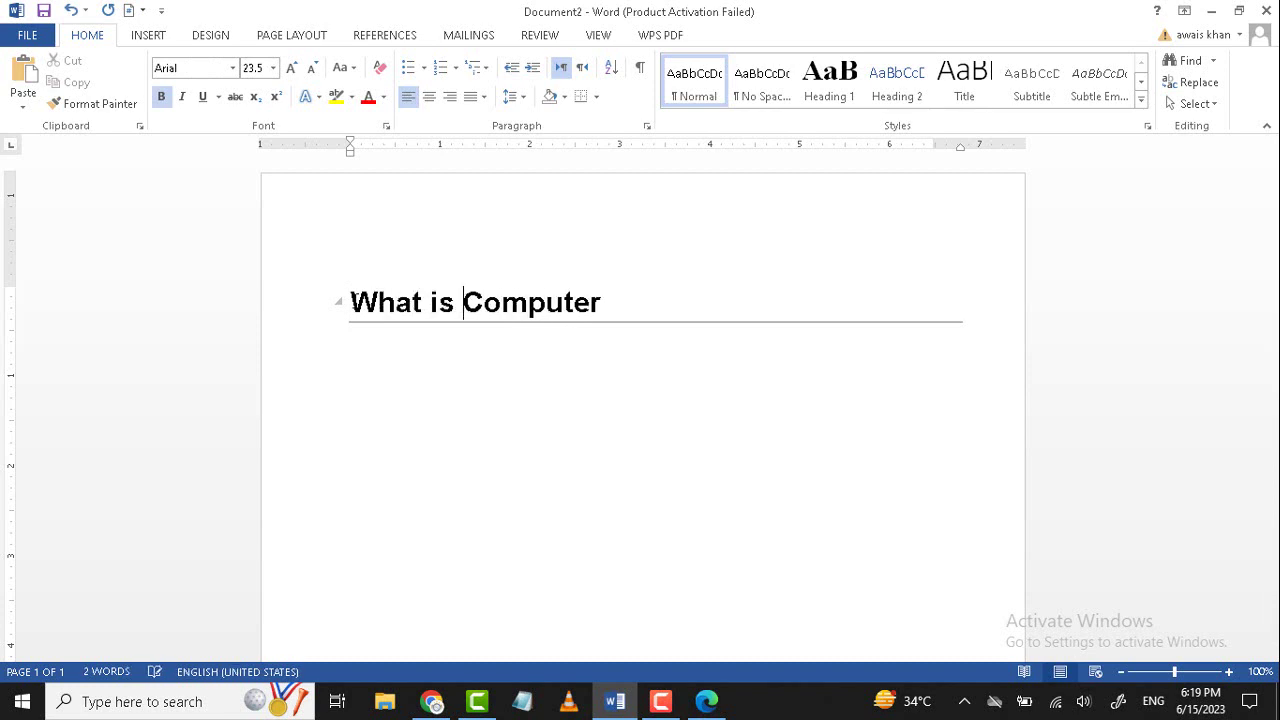
Copy the article's opening definition paragraph from the Computer Hope page in Edge and paste it below the heading in Word.
key(alt+Tab)
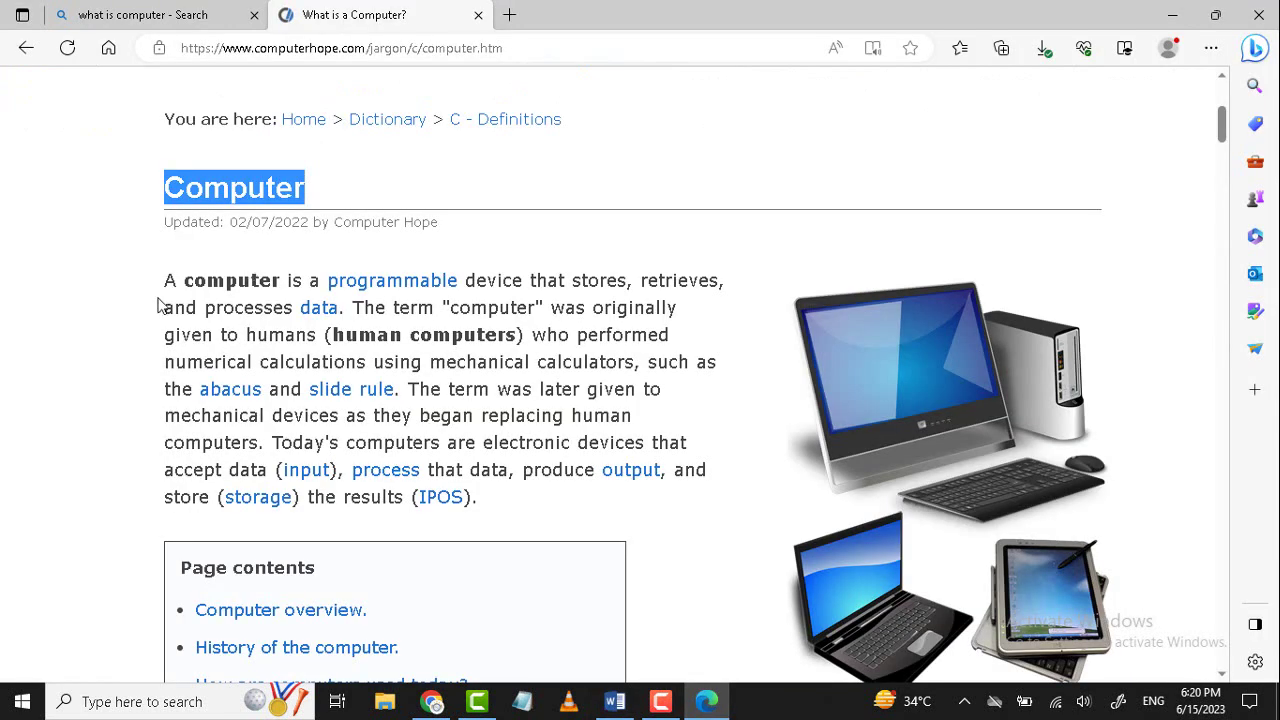
drag(169, 281, 494, 503)
key(ctrl+c)
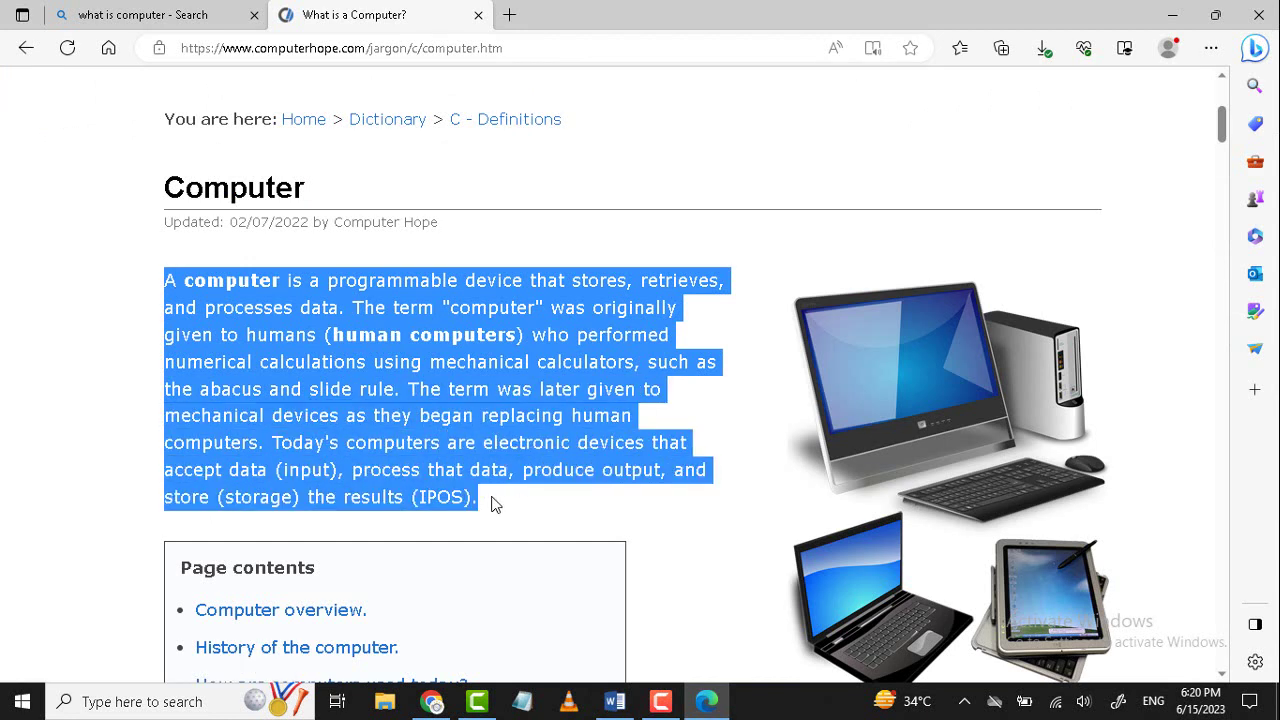
click(615, 705)
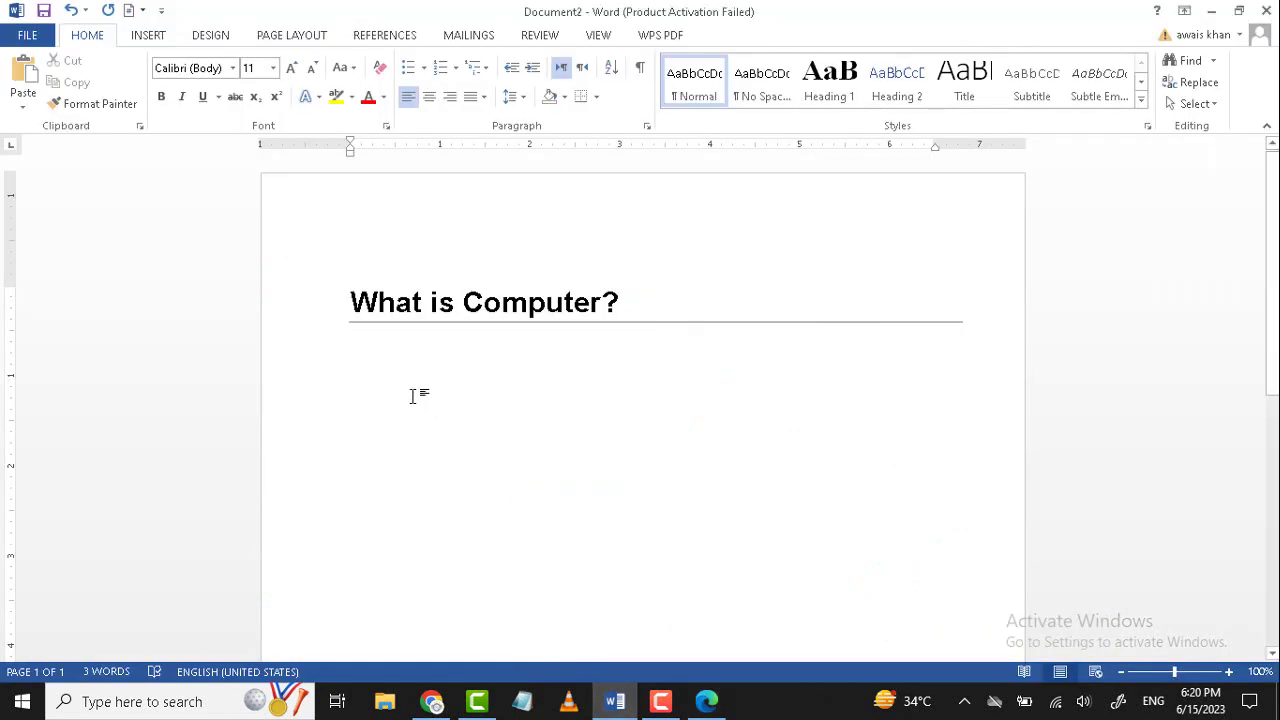
key(ctrl+v)
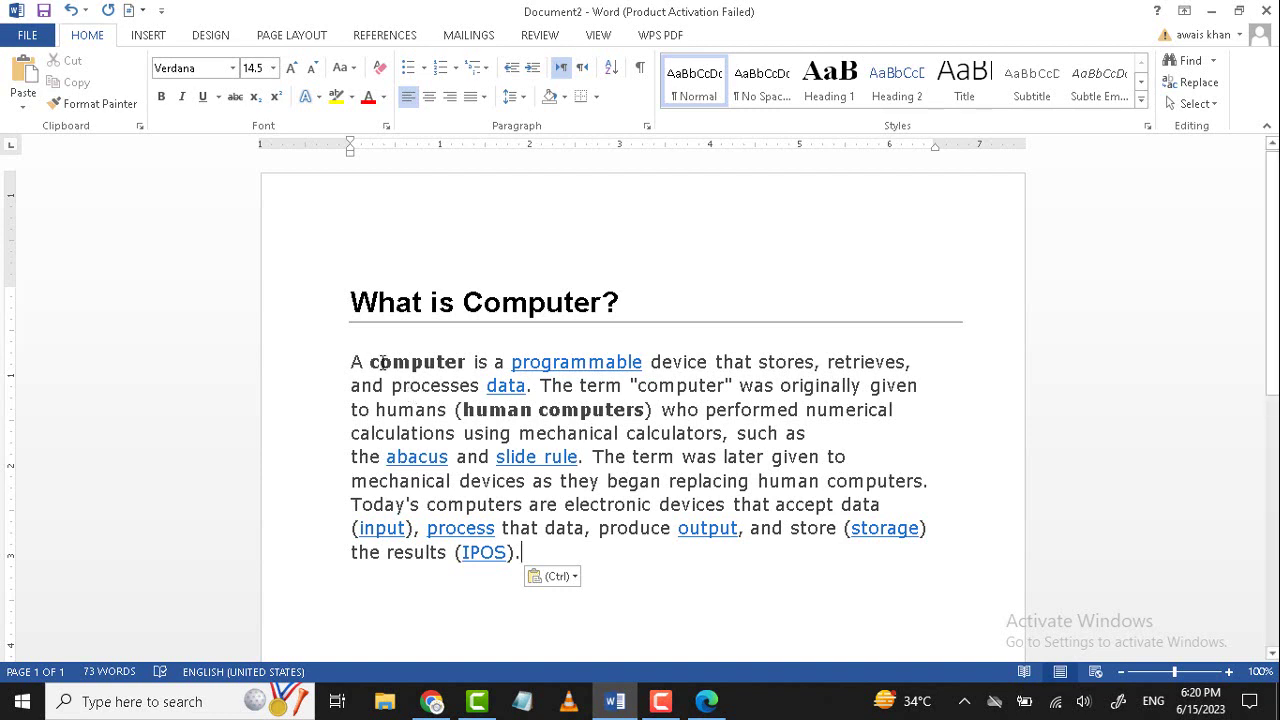
Justify the pasted definition paragraph and set its entire text, including the links, to black.
drag(352, 361, 522, 555)
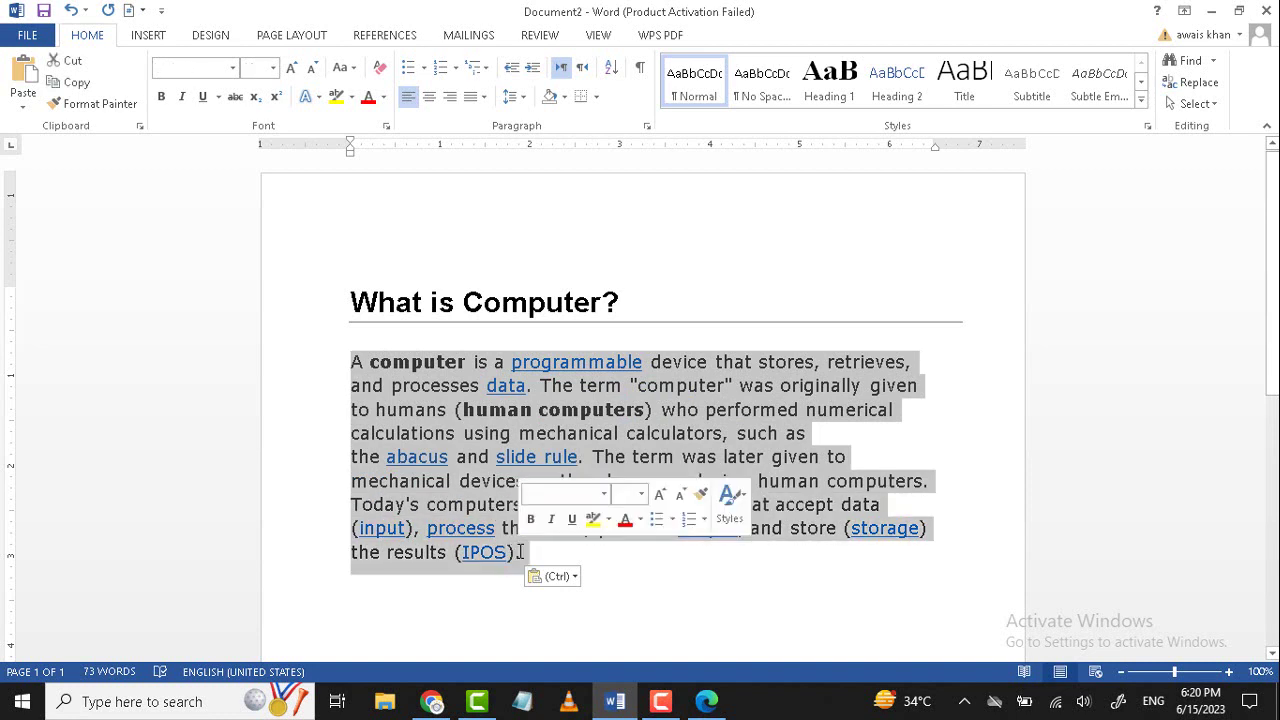
click(483, 97)
click(502, 123)
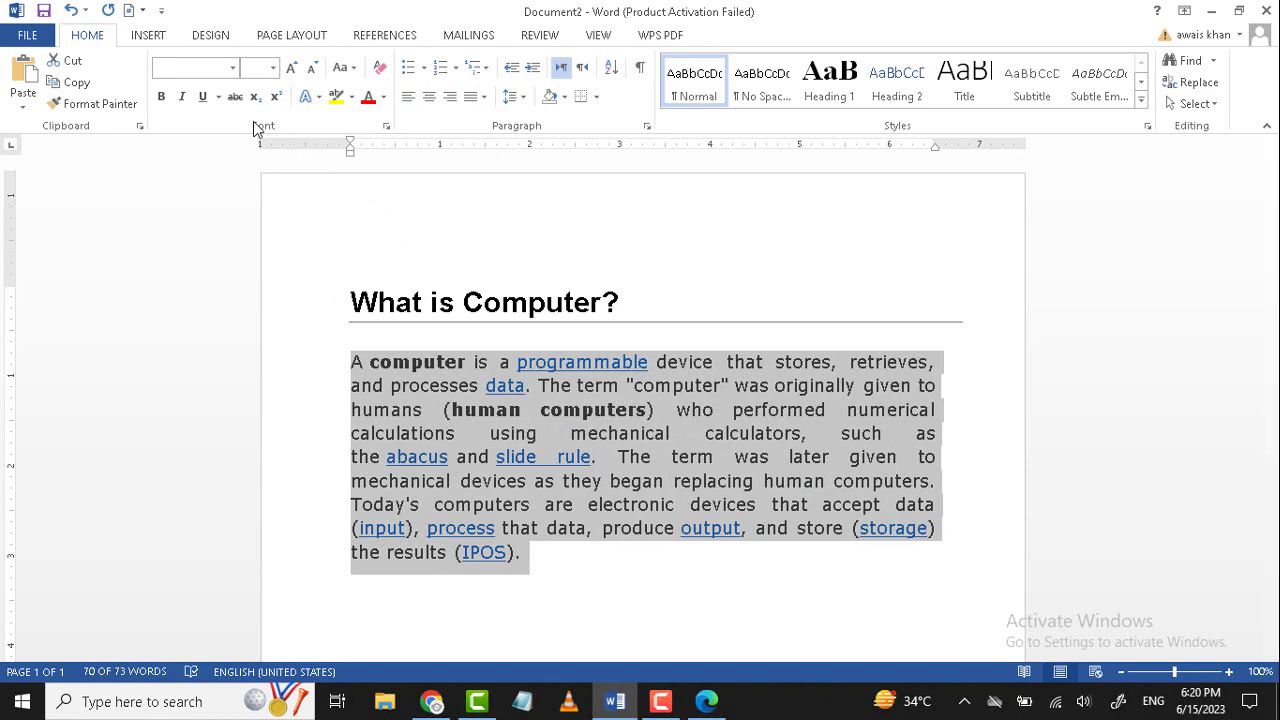
click(383, 97)
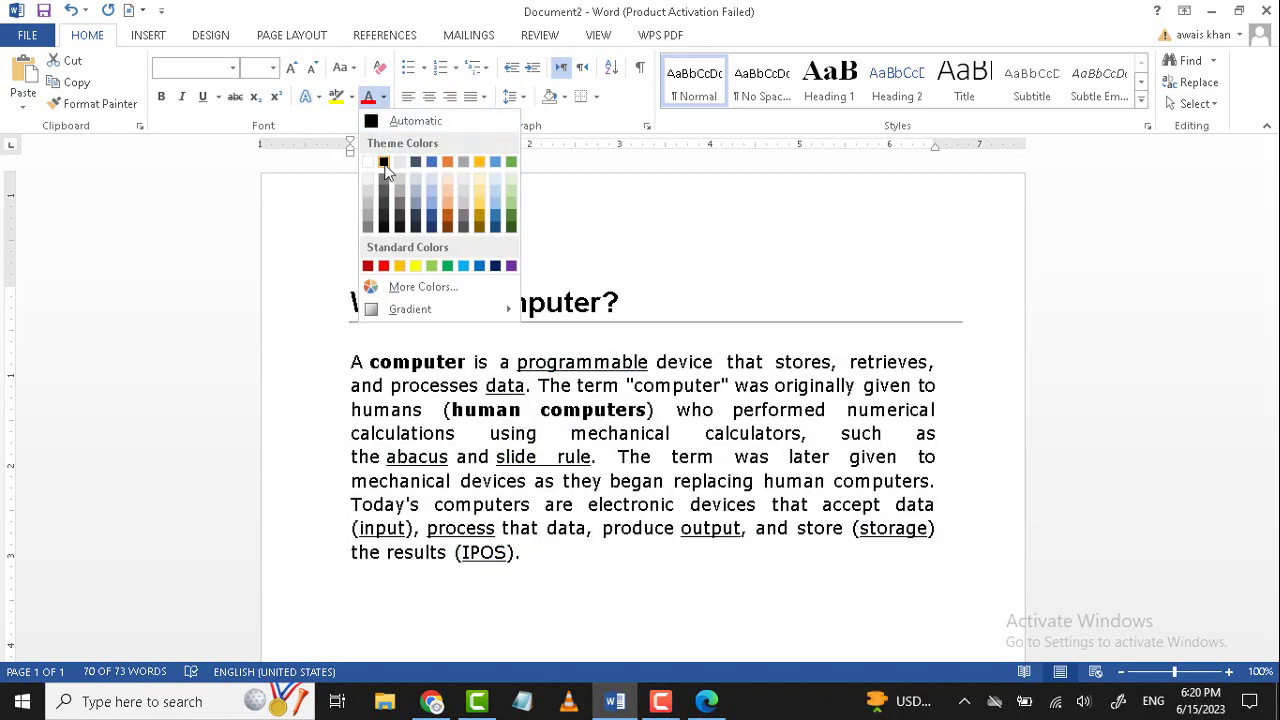
click(383, 161)
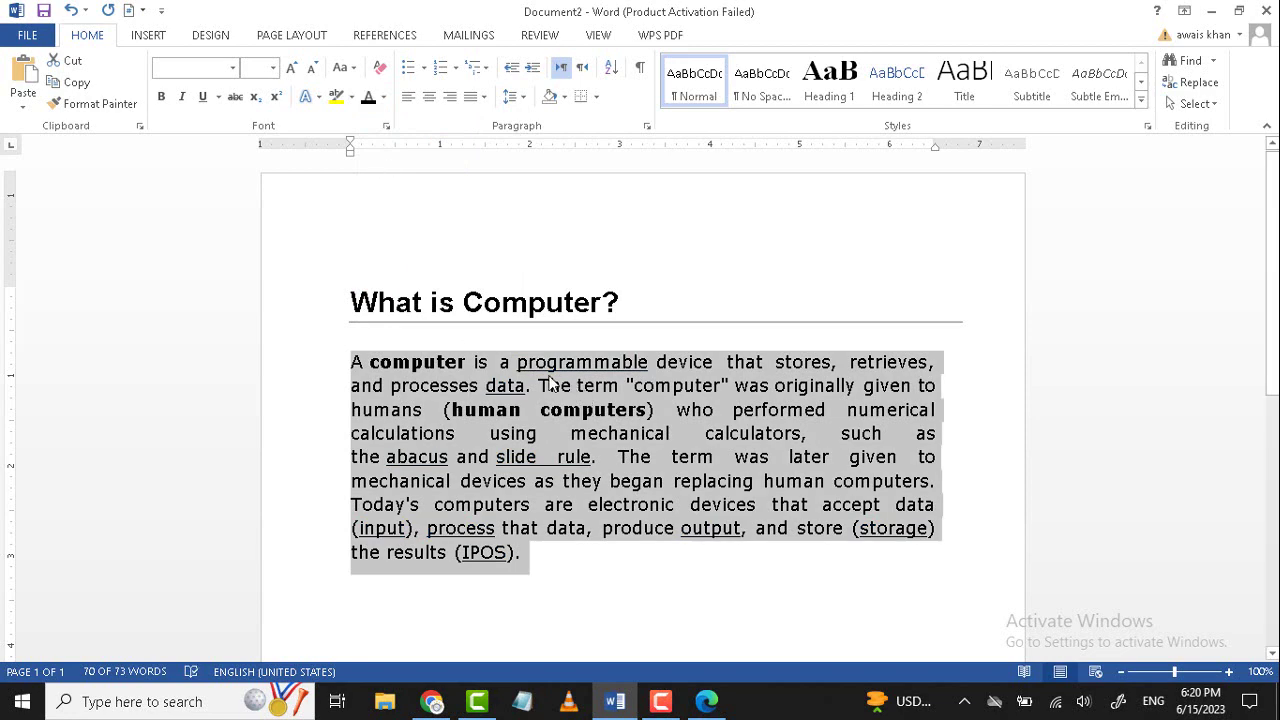
Remove all underlining and bold formatting from the definition paragraph.
click(203, 97)
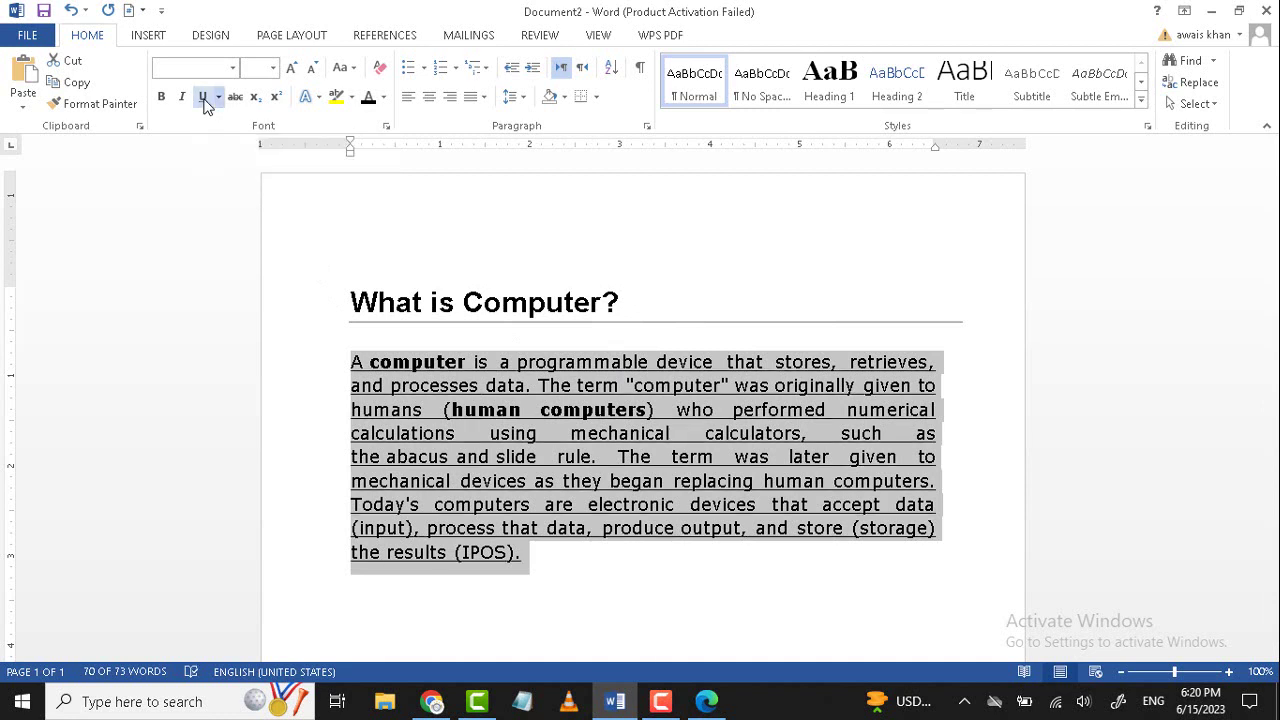
click(203, 97)
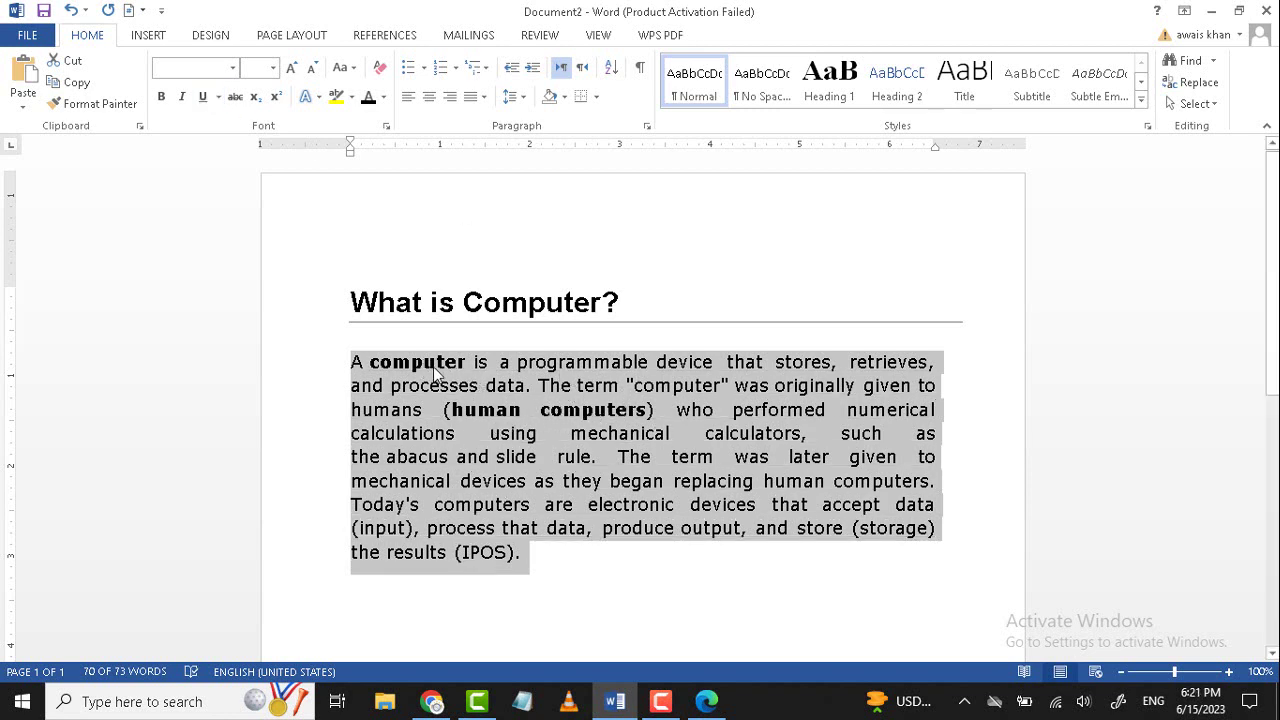
click(161, 97)
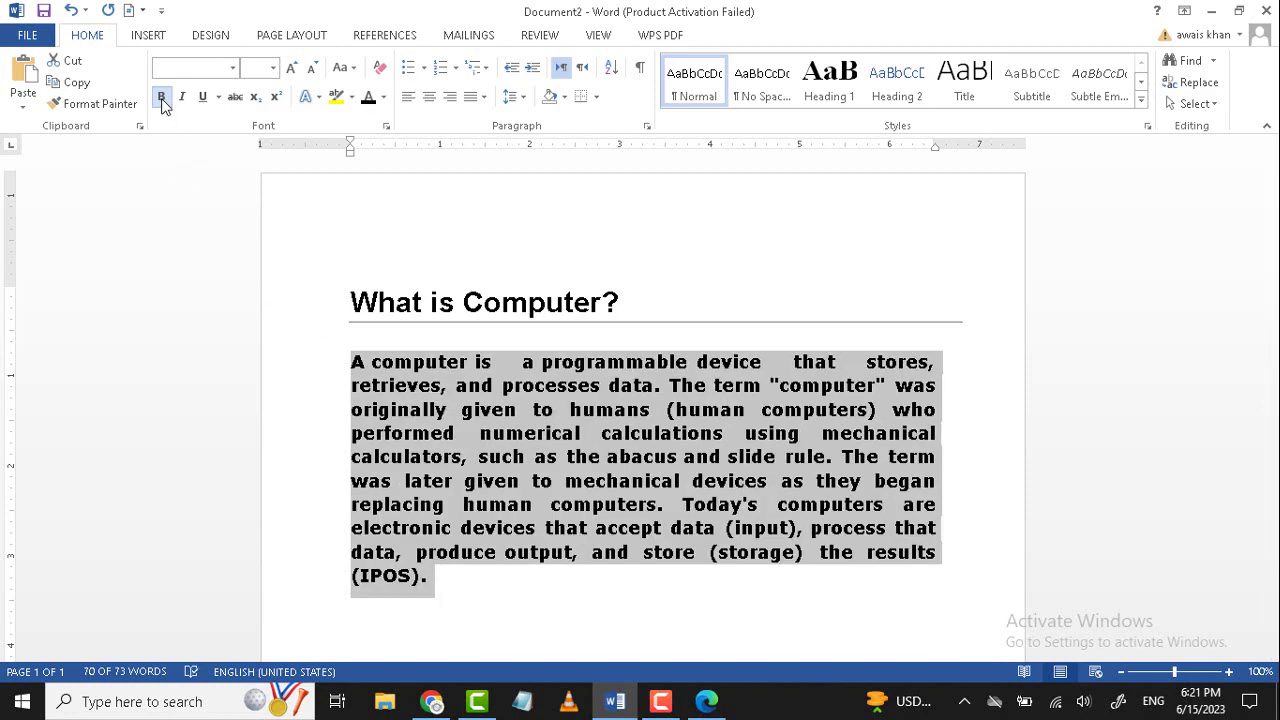
click(161, 97)
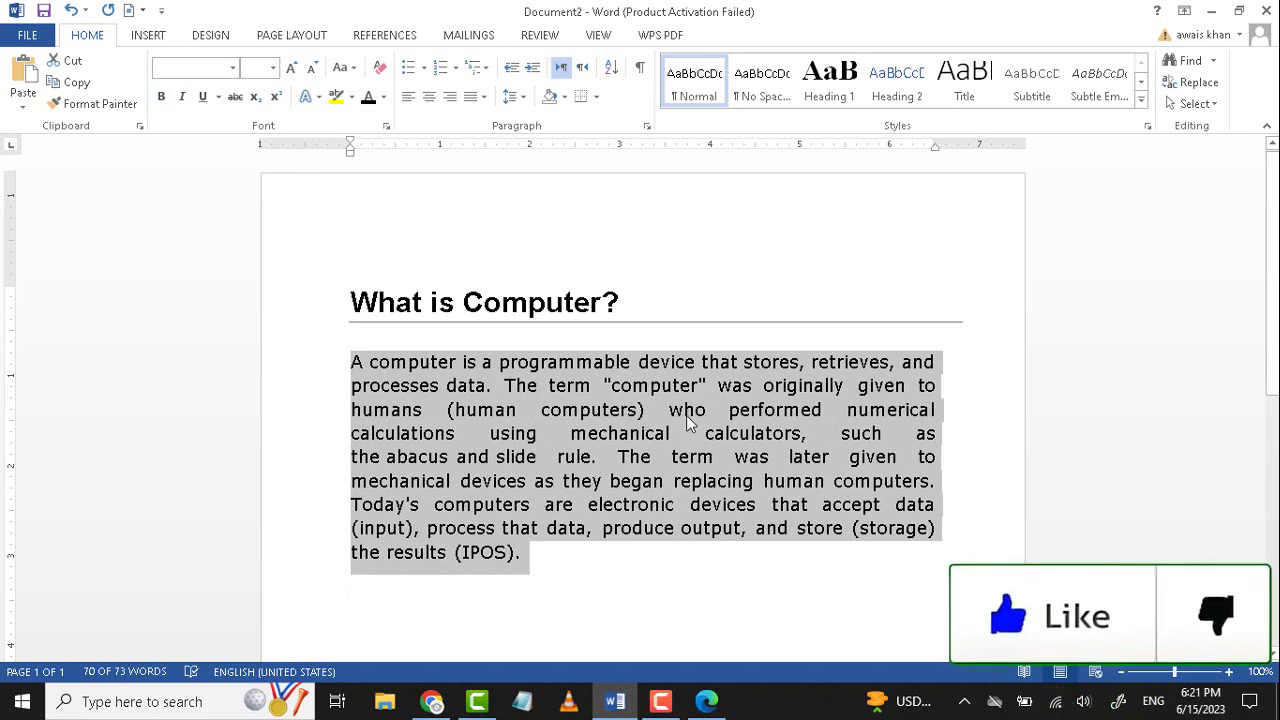
Copy the whole cleaned-up definition paragraph beneath the heading.
click(525, 556)
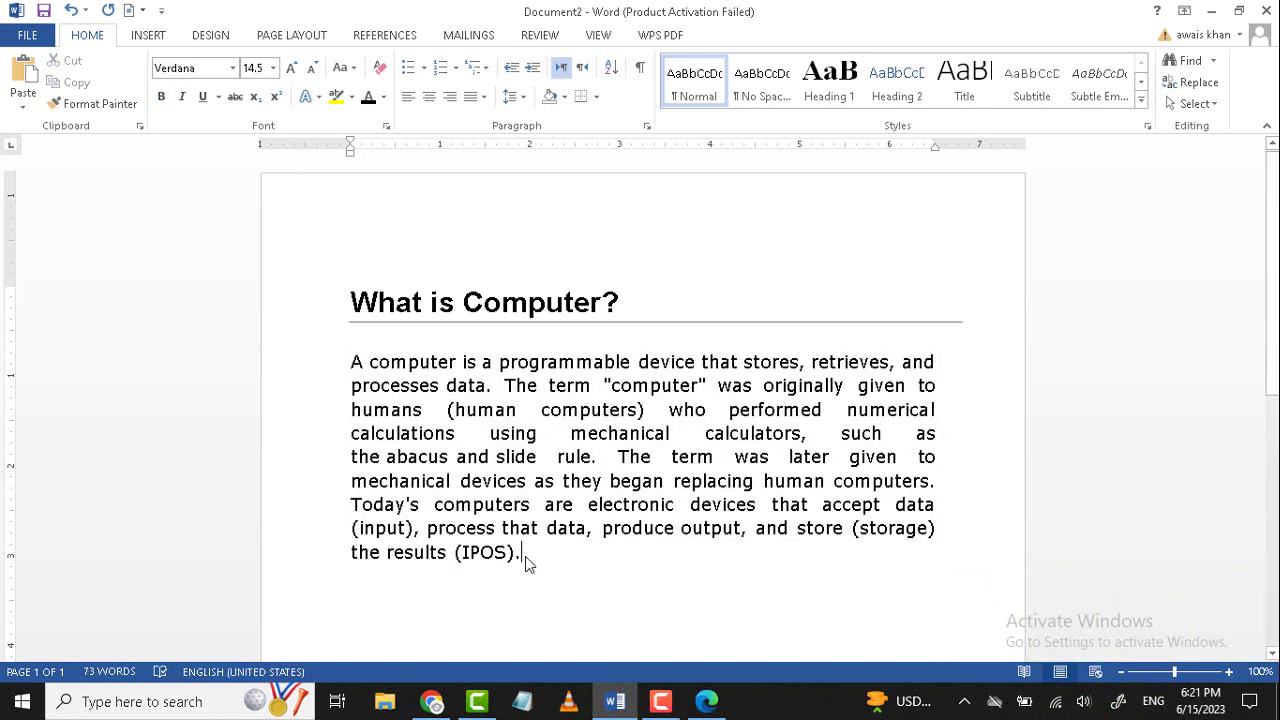
drag(507, 552, 357, 366)
key(ctrl+c)
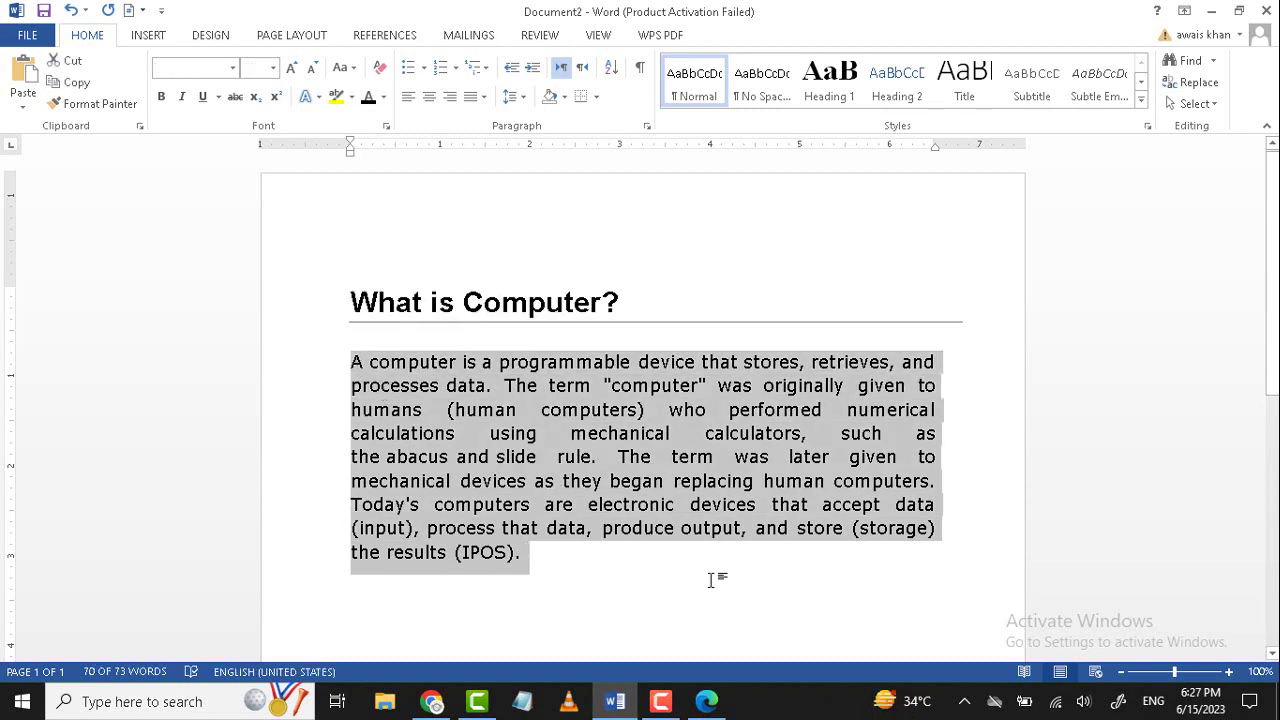
Switch to Edge and look at the web addresses of the pltext.com plagiarism report and the plagiarism-remover.com site.
click(706, 701)
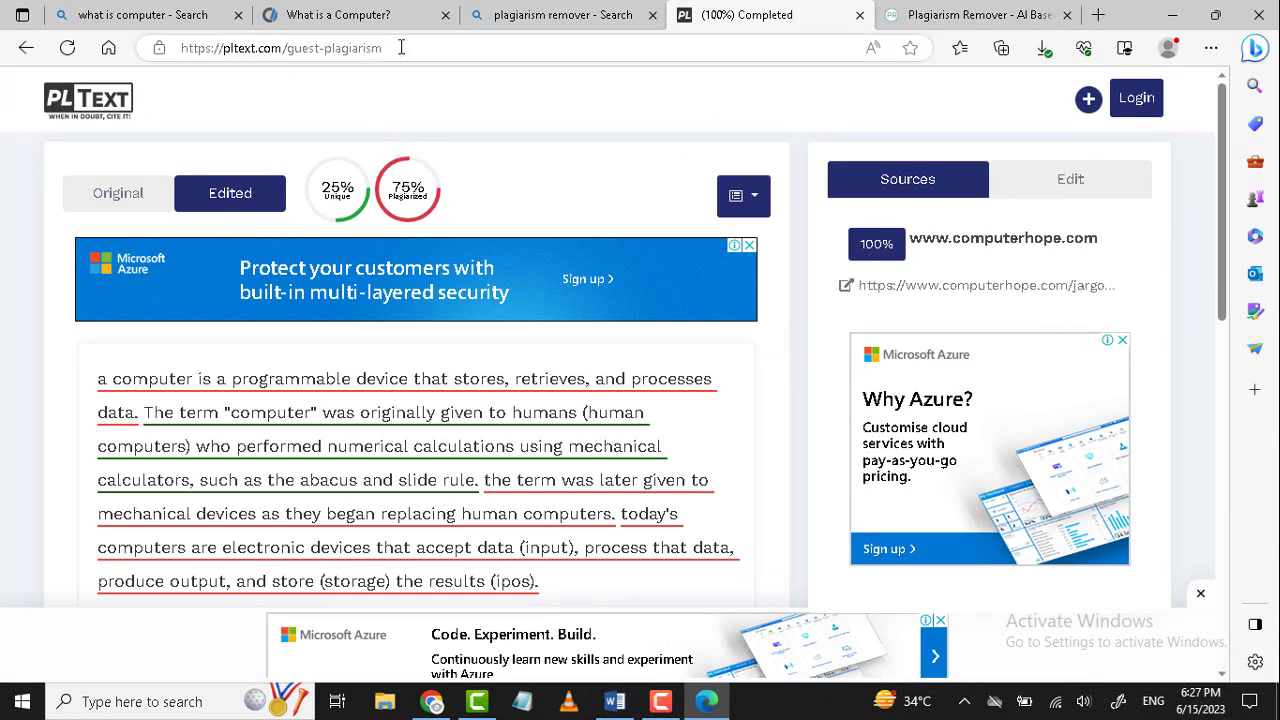
drag(401, 47, 228, 60)
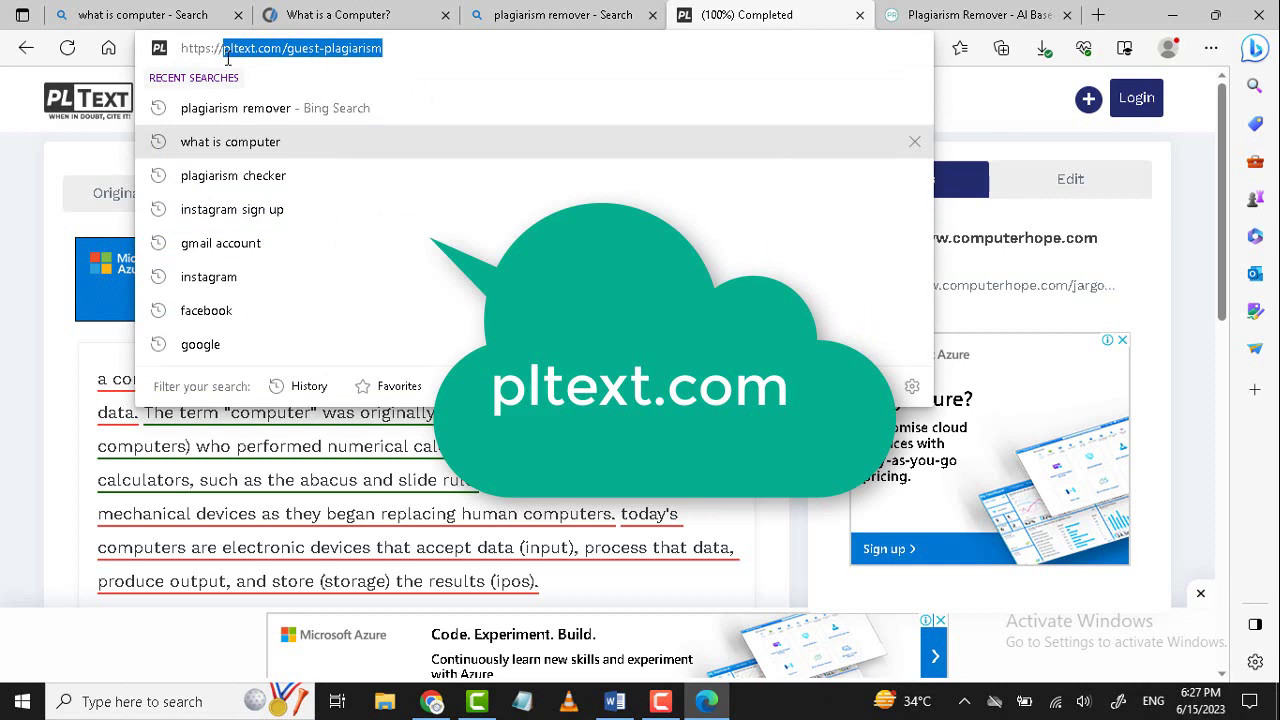
click(967, 7)
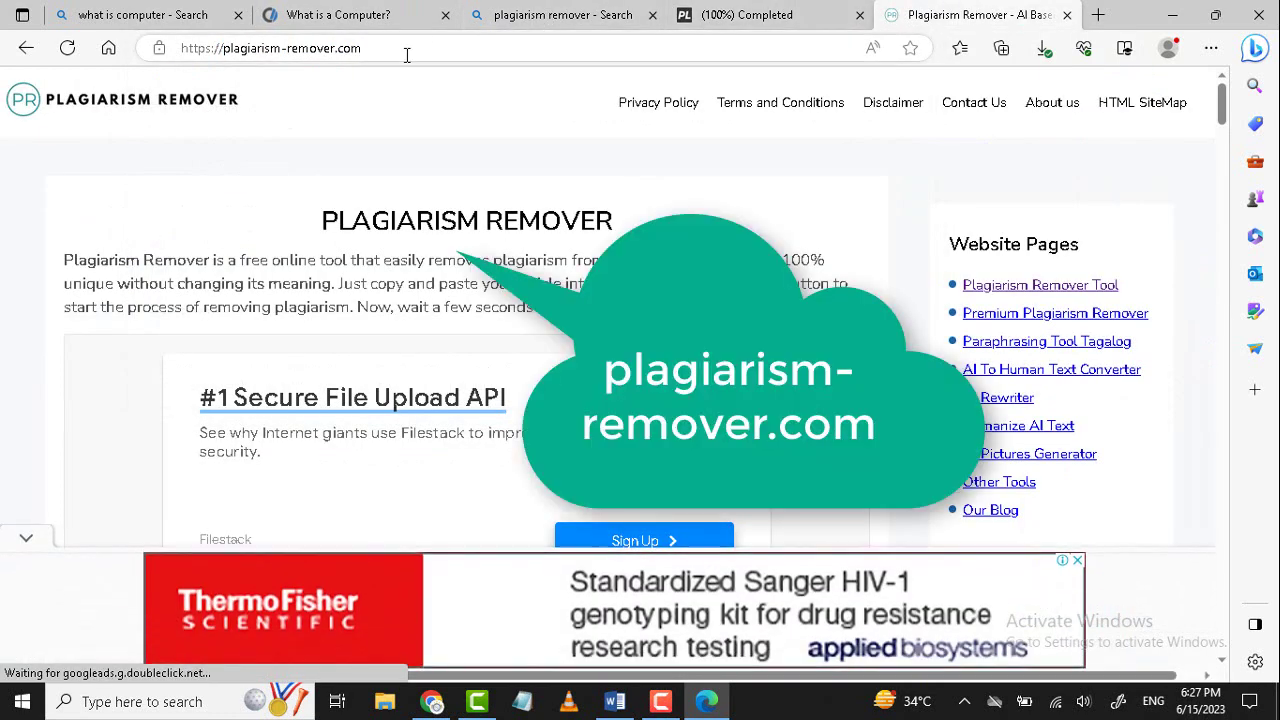
drag(407, 54, 222, 50)
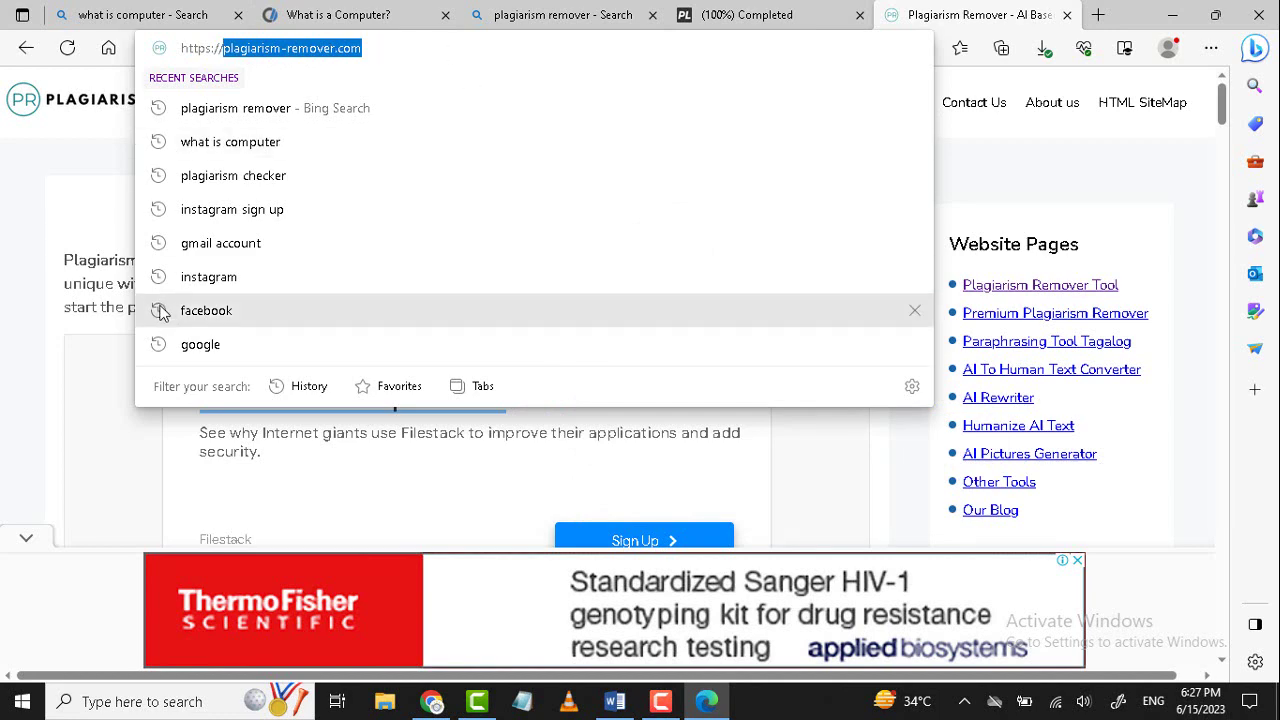
Return to the pltext.com report and examine its unique and plagiarized percentages enlarged, then restore the page zoom to 100%.
click(740, 15)
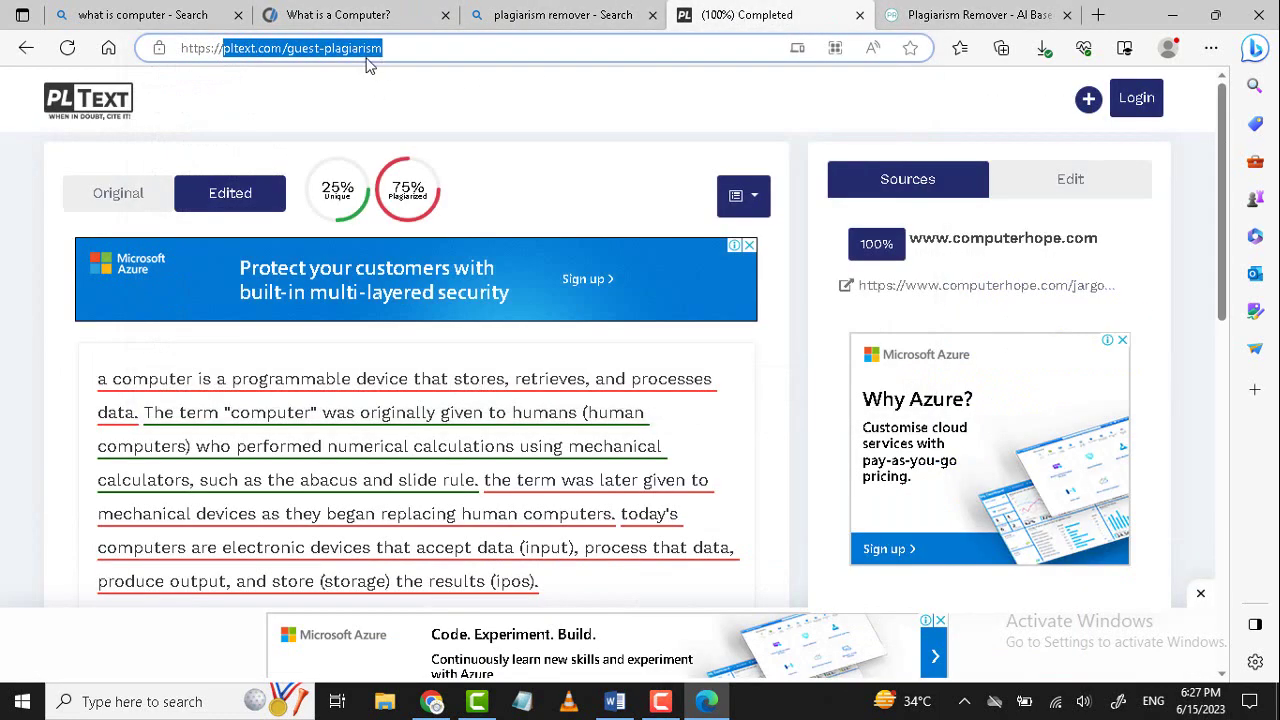
key(ctrl+plus)
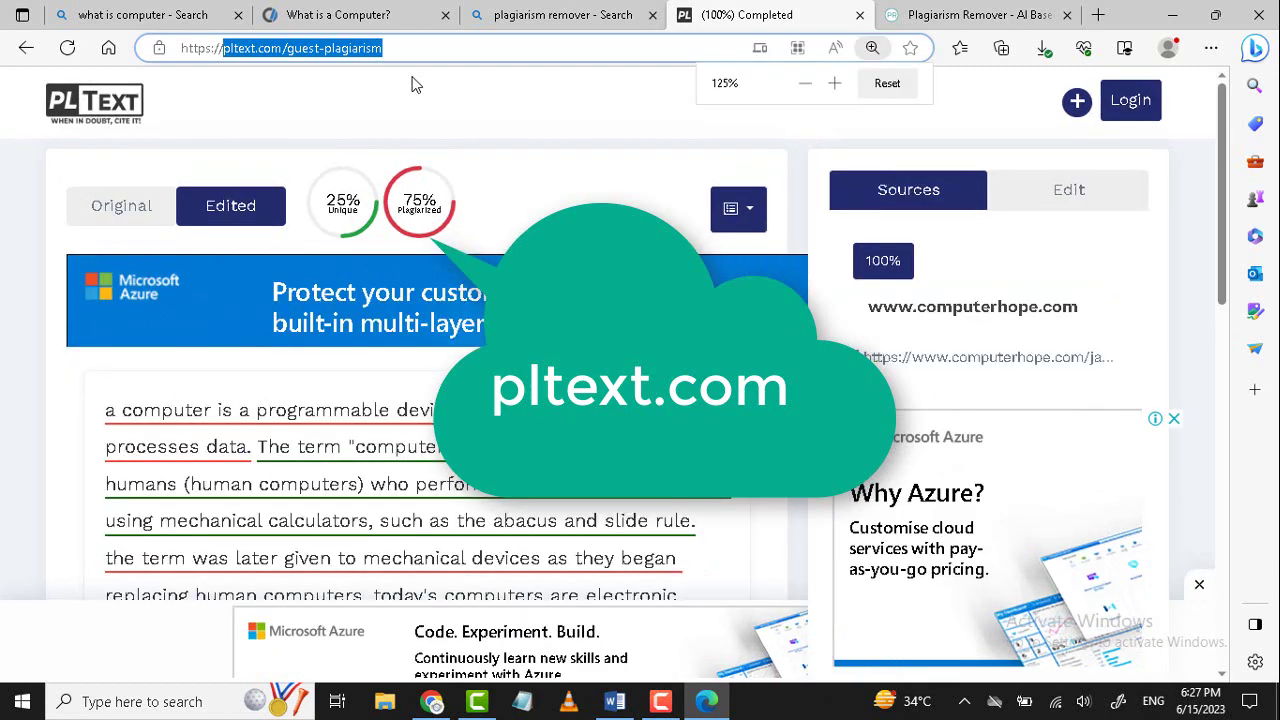
key(ctrl+plus)
key(ctrl+0)
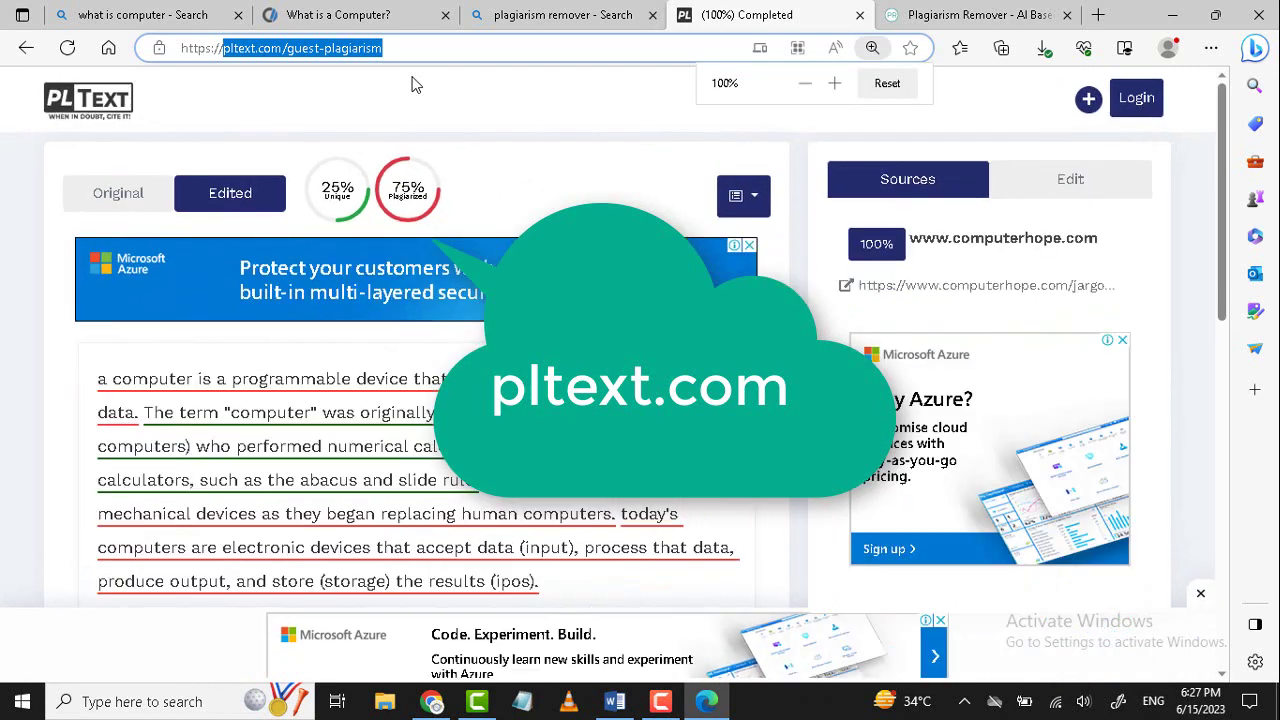
Return to the pltext.com Plagiarism Checker start page and paste the copied definition paragraph as the text to check.
click(389, 104)
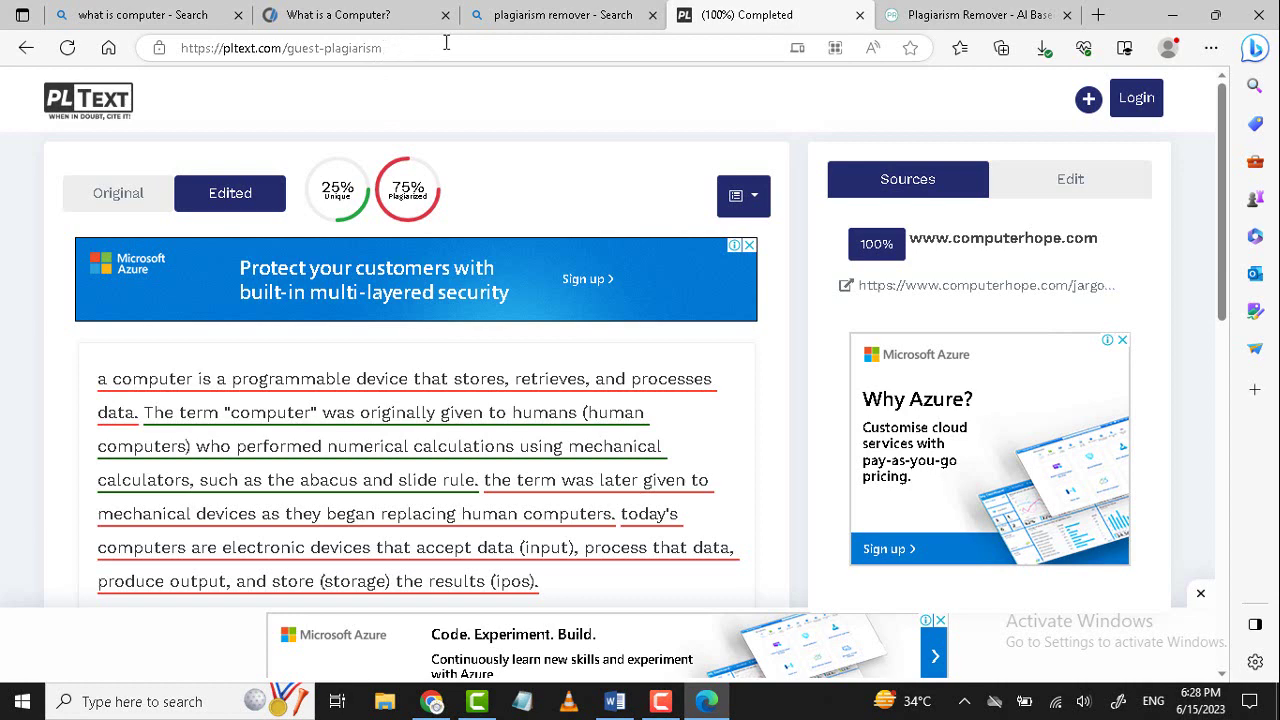
key(alt+Left)
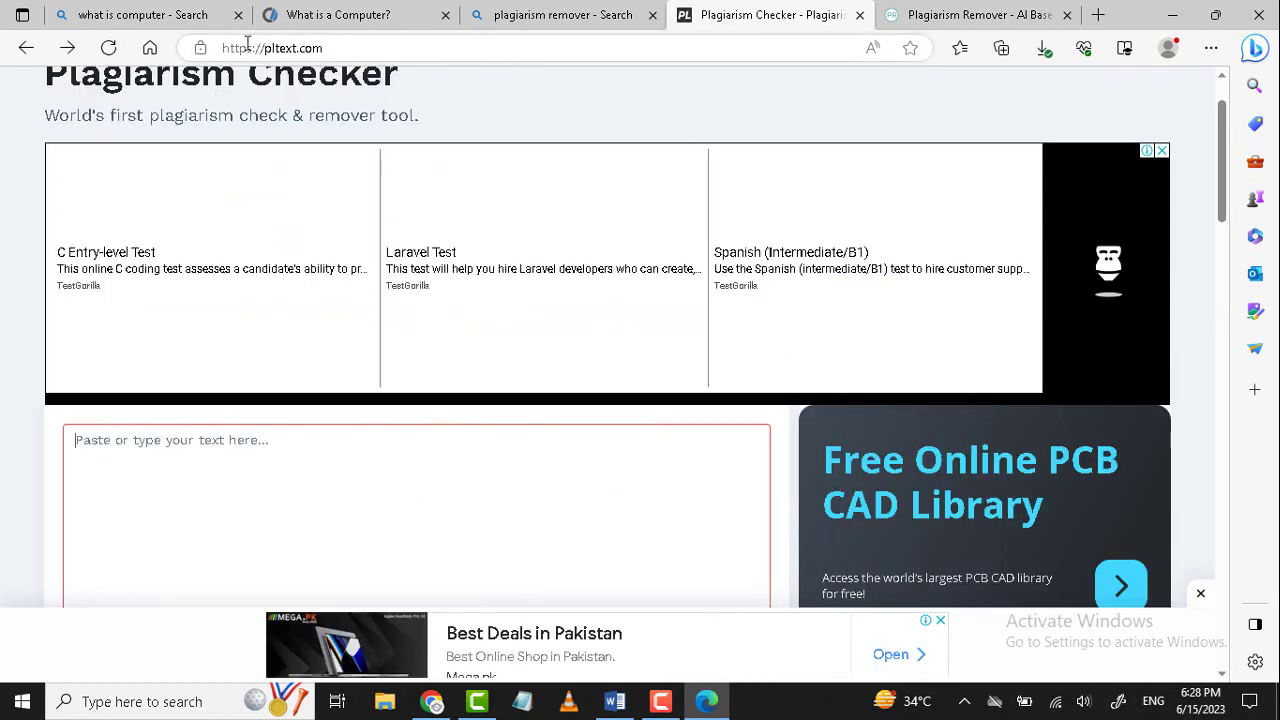
click(328, 46)
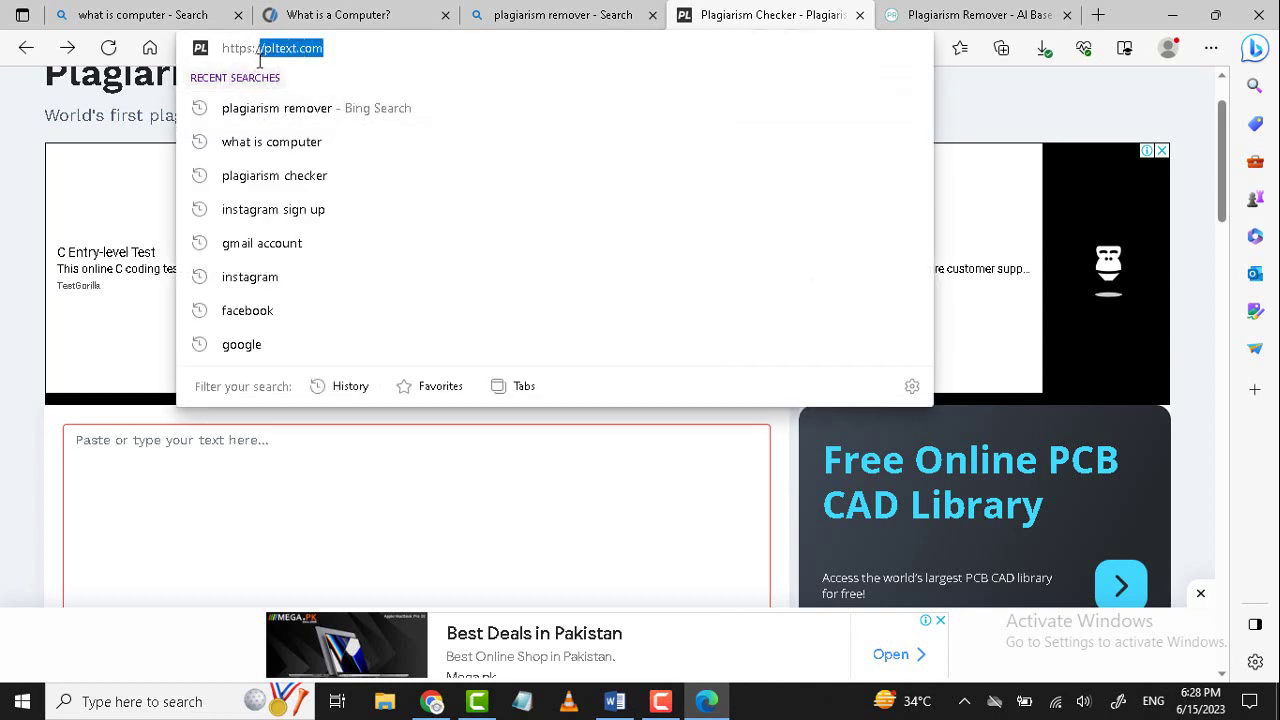
click(141, 452)
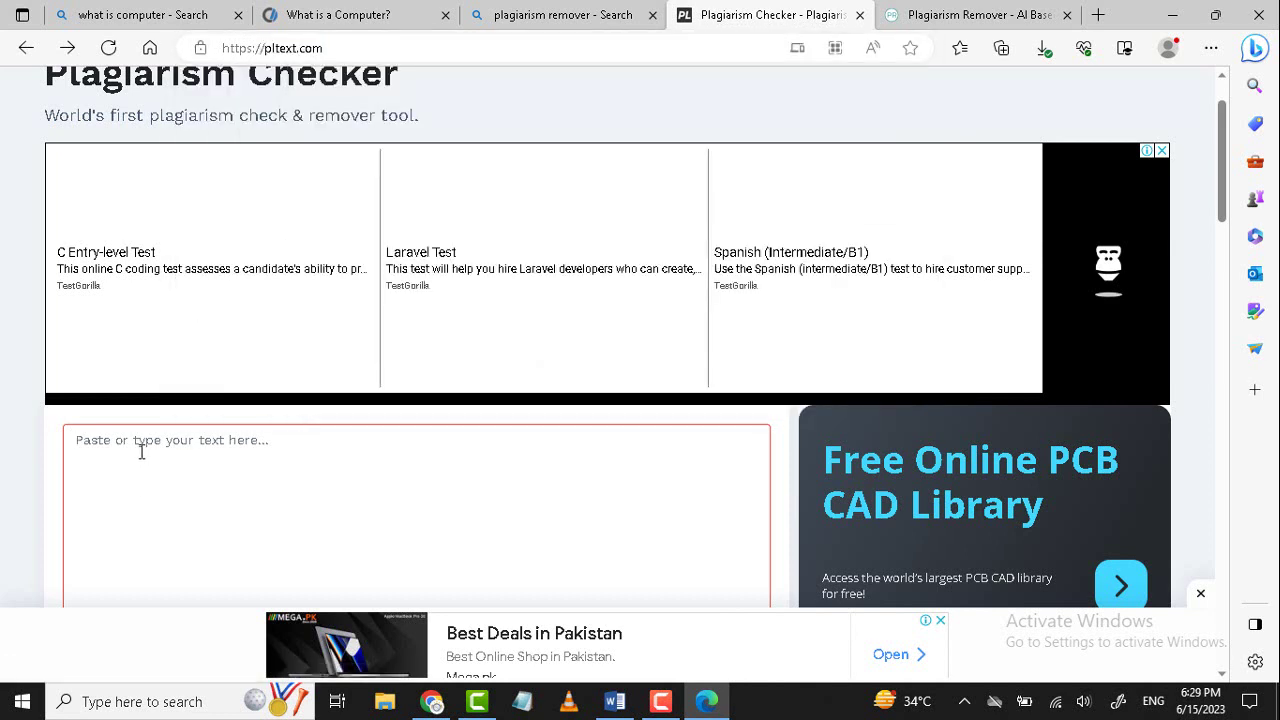
key(ctrl+v)
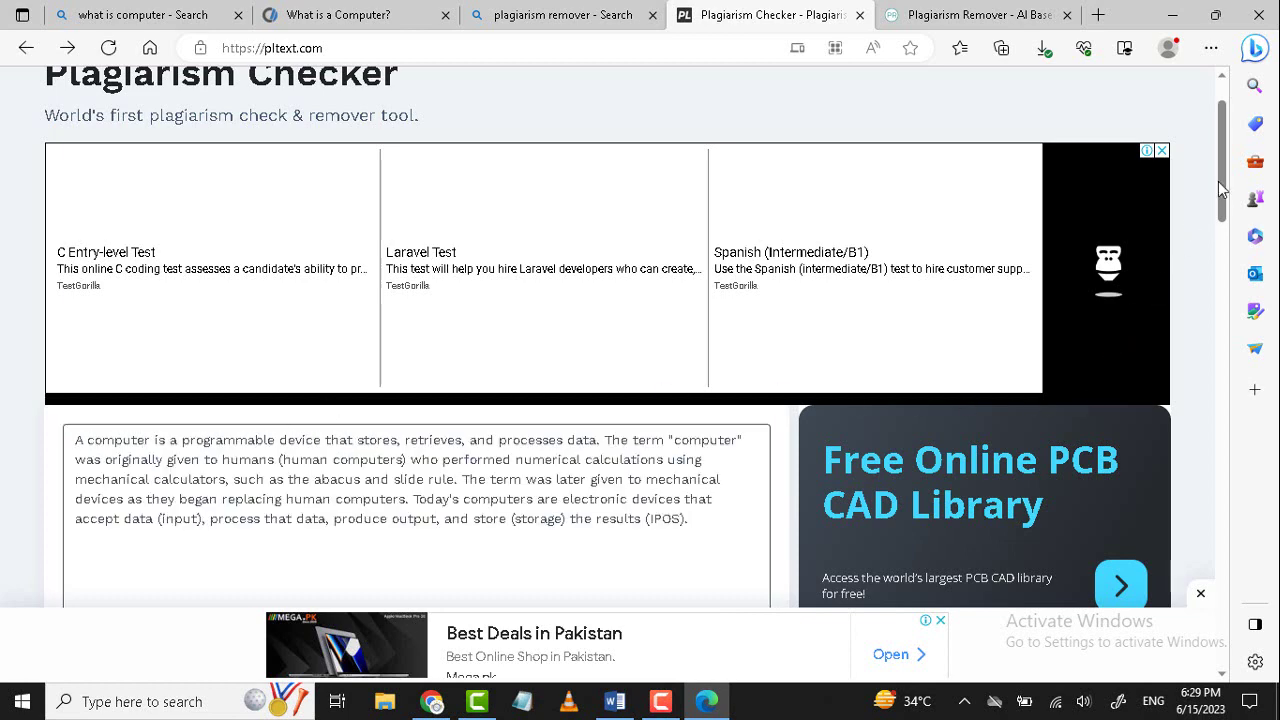
Run the plagiarism check on the pasted definition and examine the resulting report.
drag(1224, 188, 1220, 290)
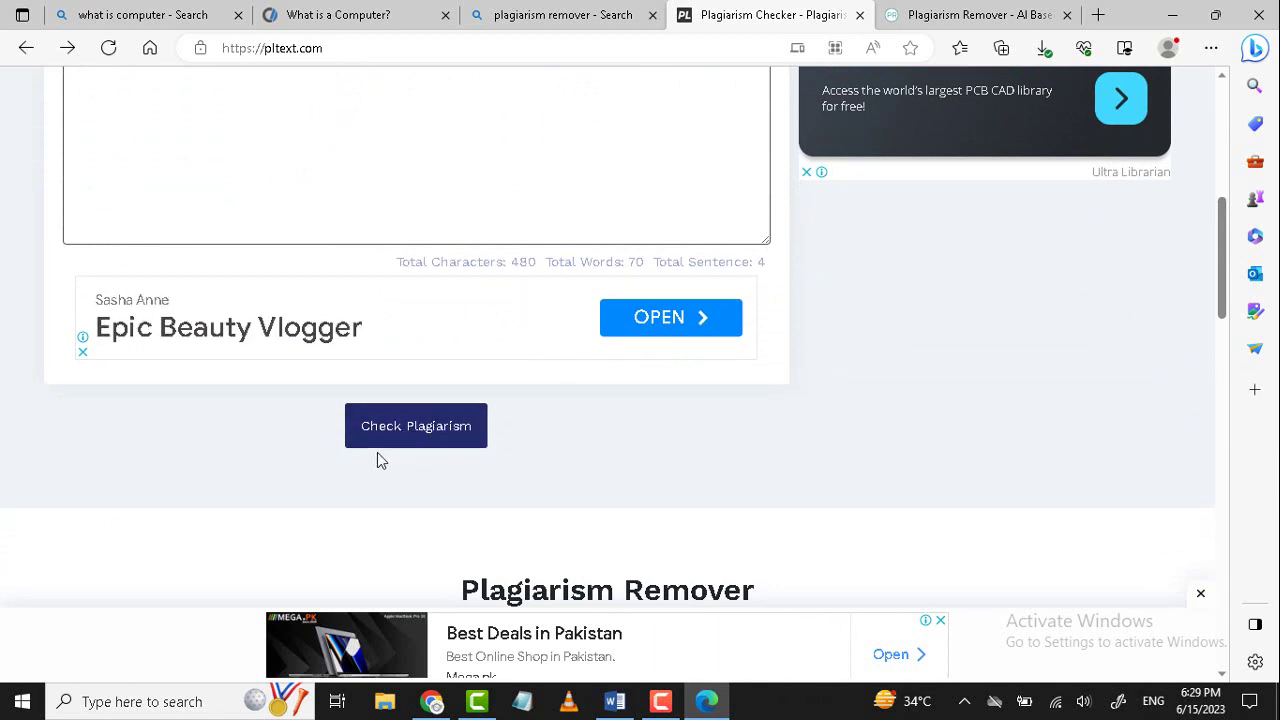
click(391, 434)
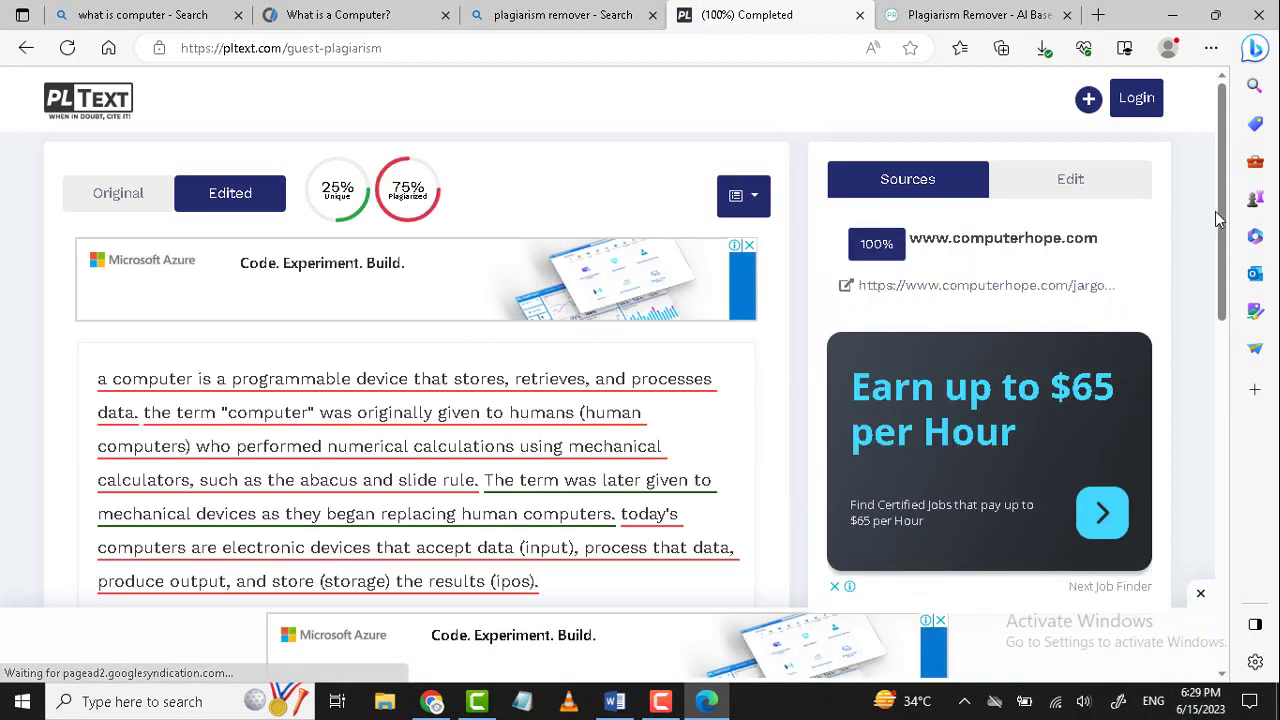
scroll(1216, 245, down, 1)
scroll(1216, 245, up, 1)
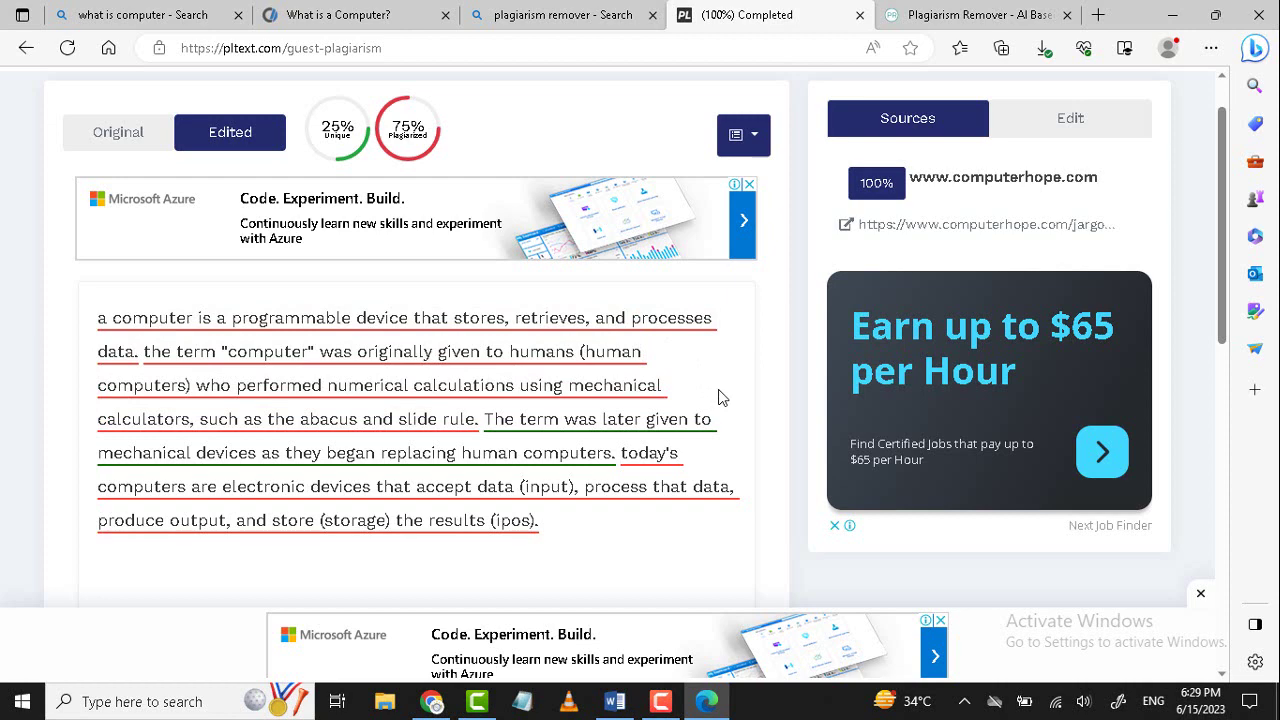
Switch to plagiarism-remover.com and paste the definition paragraph into the Normal Mode text box.
click(960, 10)
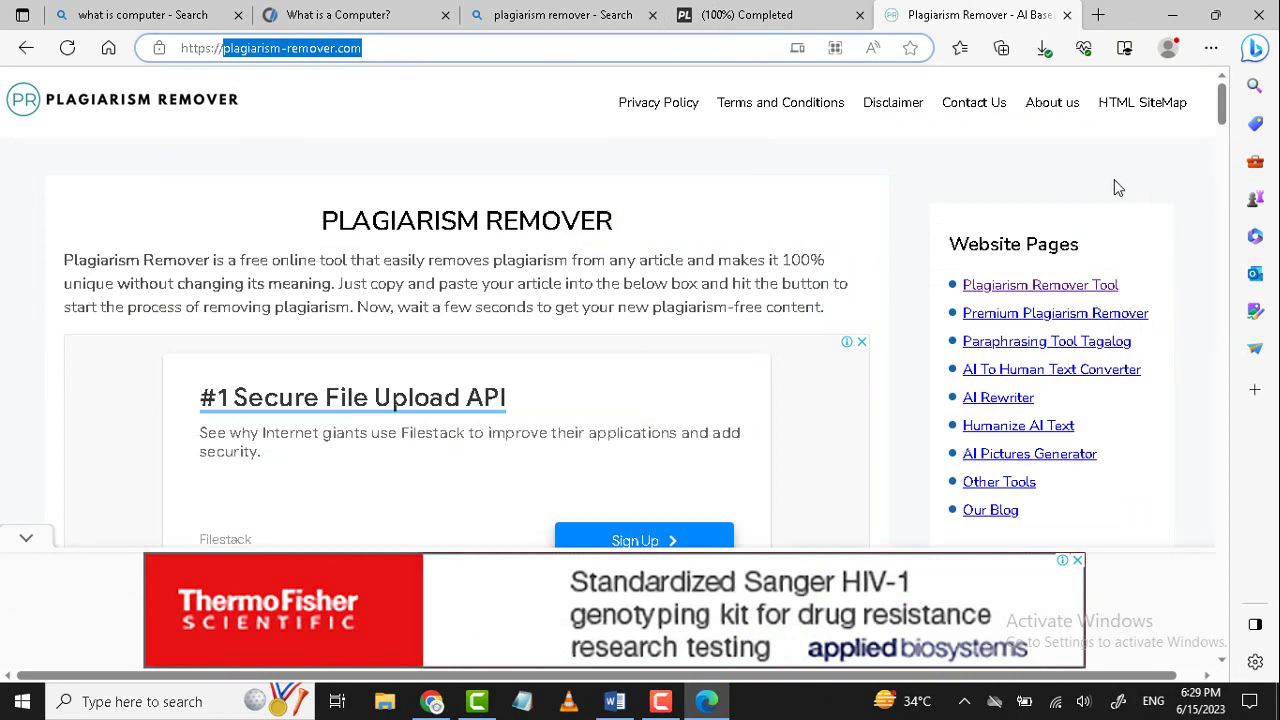
drag(1221, 124, 1221, 160)
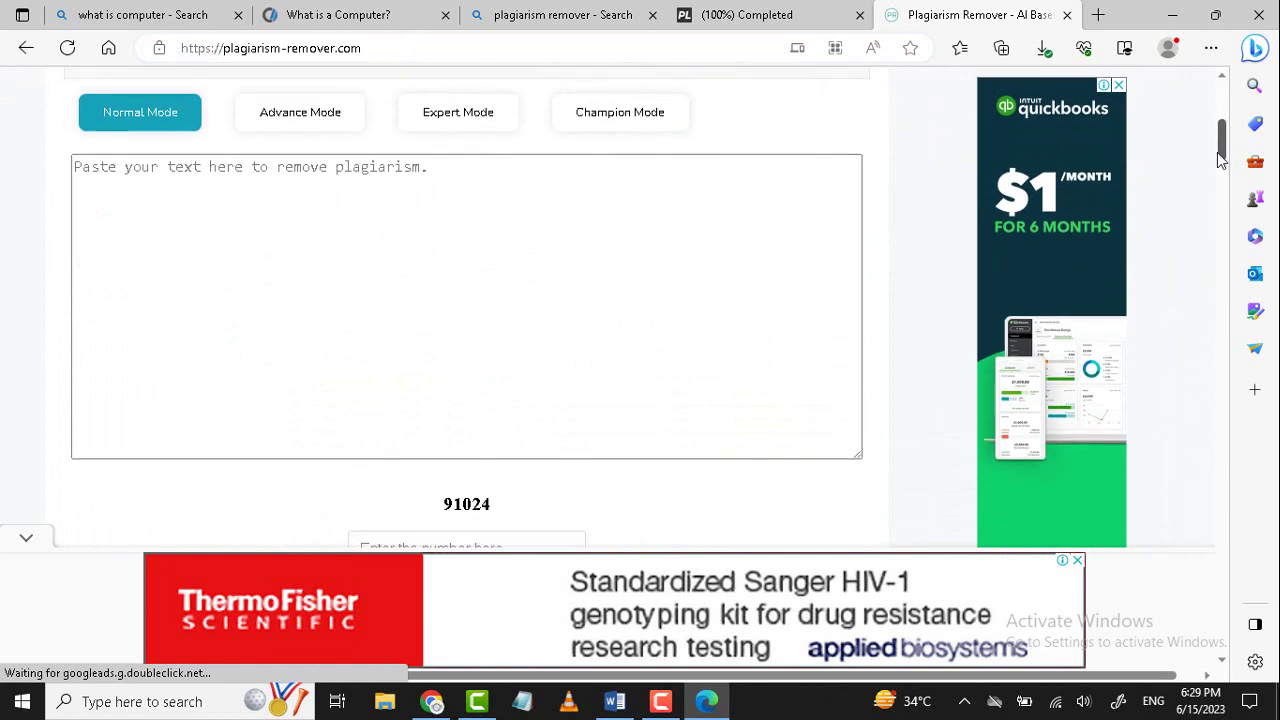
click(391, 178)
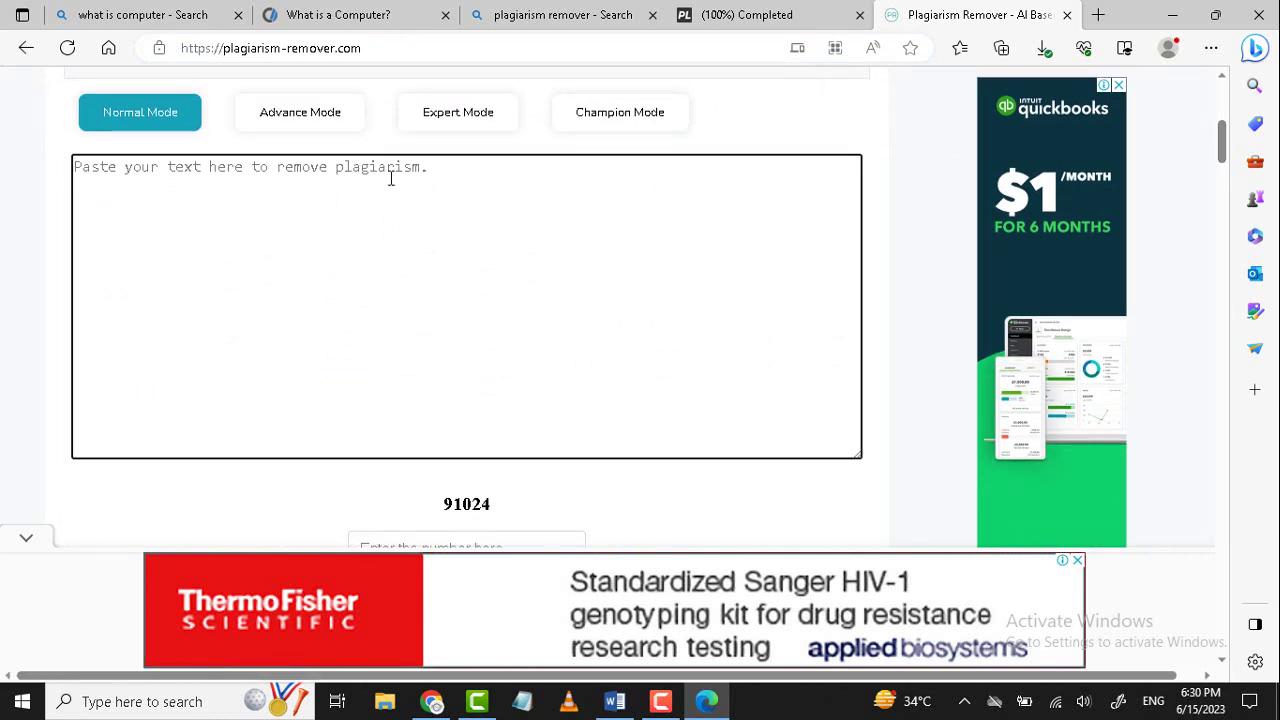
key(ctrl+v)
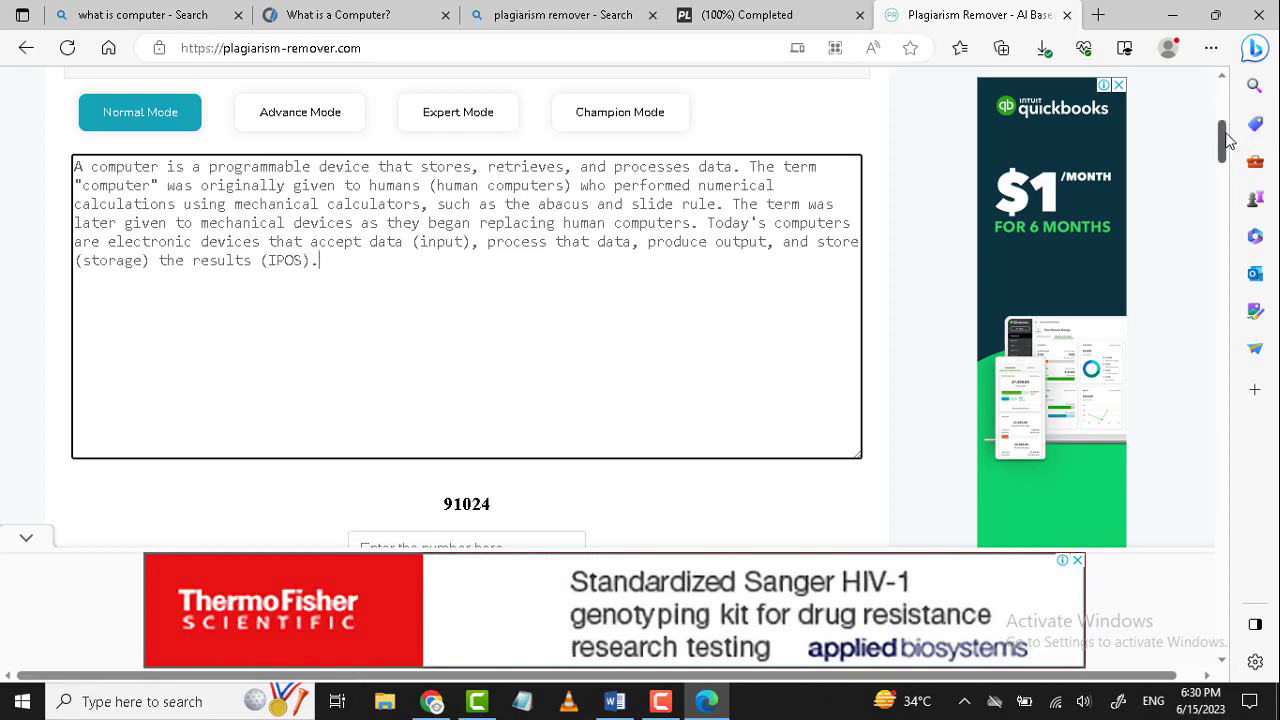
Enter the displayed verification number and run Remove Plagiarism on the pasted paragraph.
scroll(683, 283, down, 3)
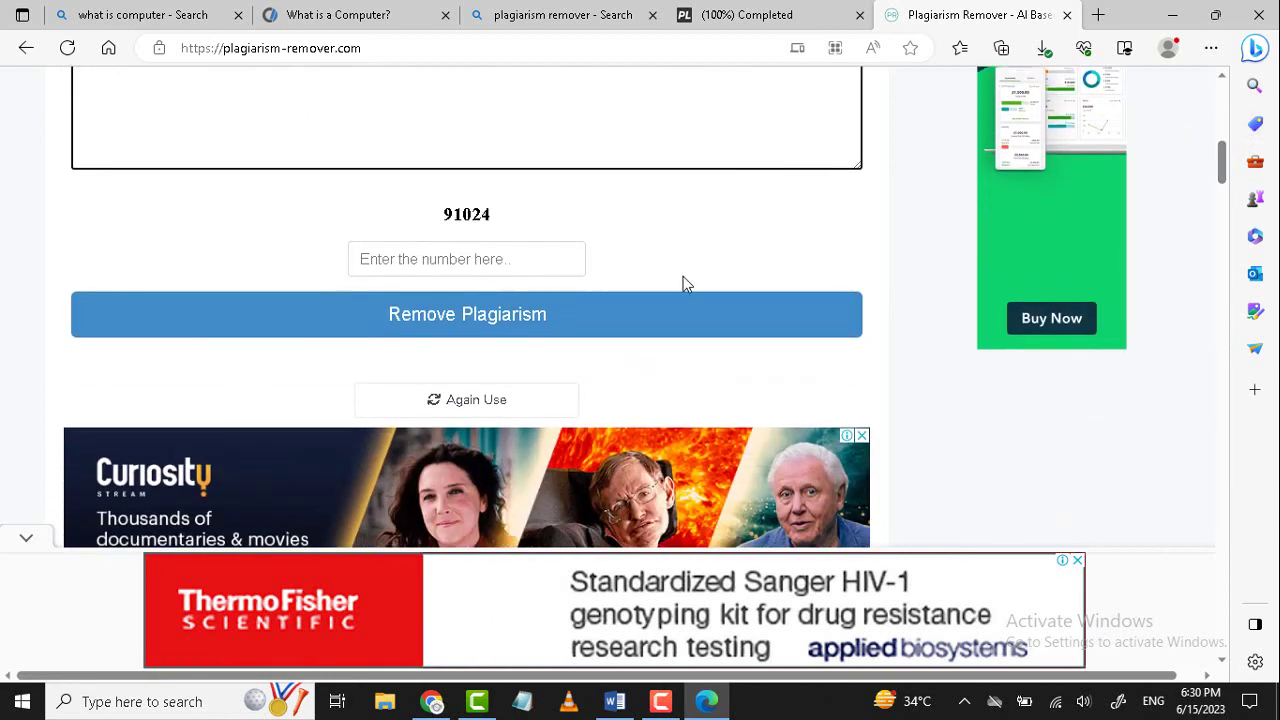
click(402, 261)
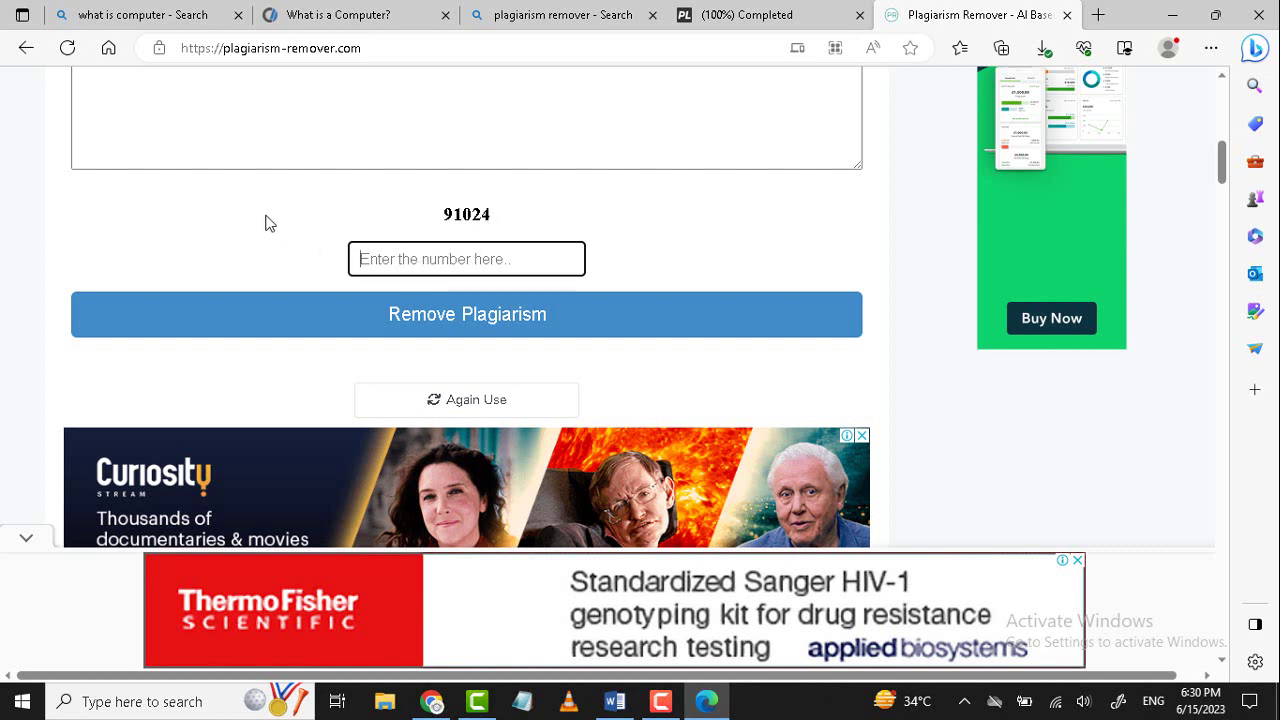
text(91024)
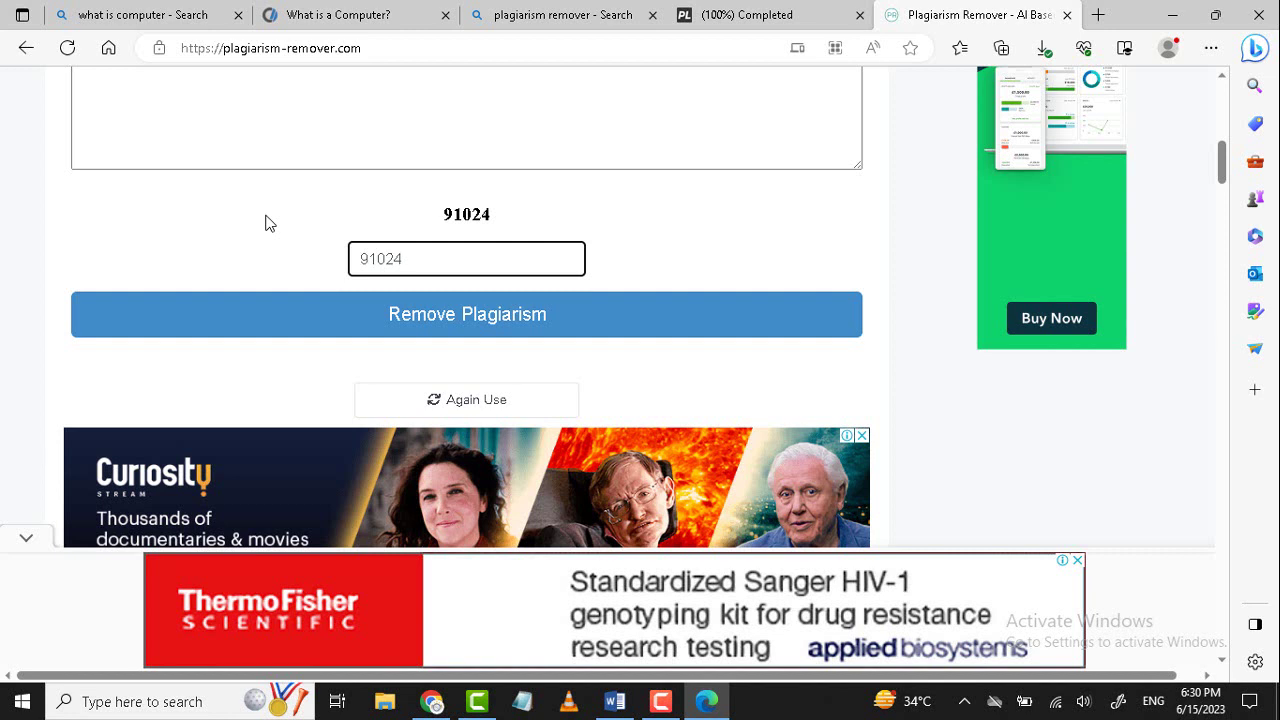
click(434, 321)
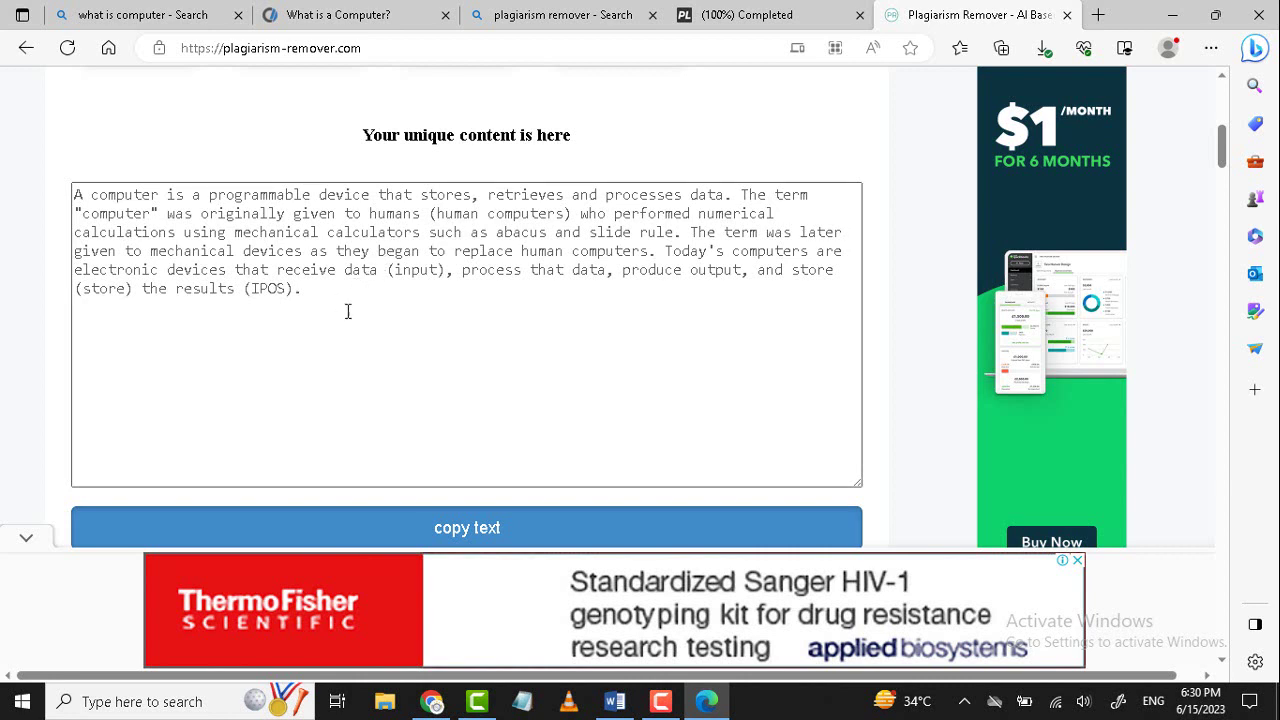
Copy the rewritten unique content and paste it into a new Plagiarism Checker form on pltext.com.
click(443, 527)
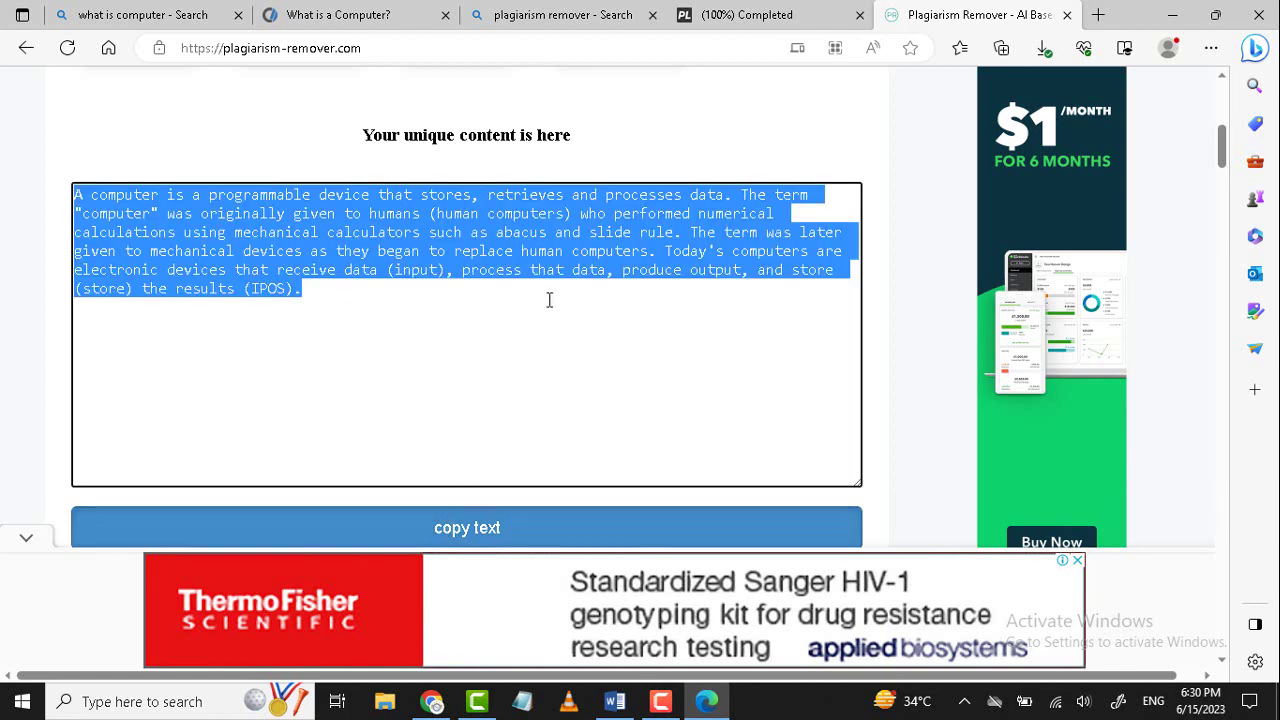
click(766, 15)
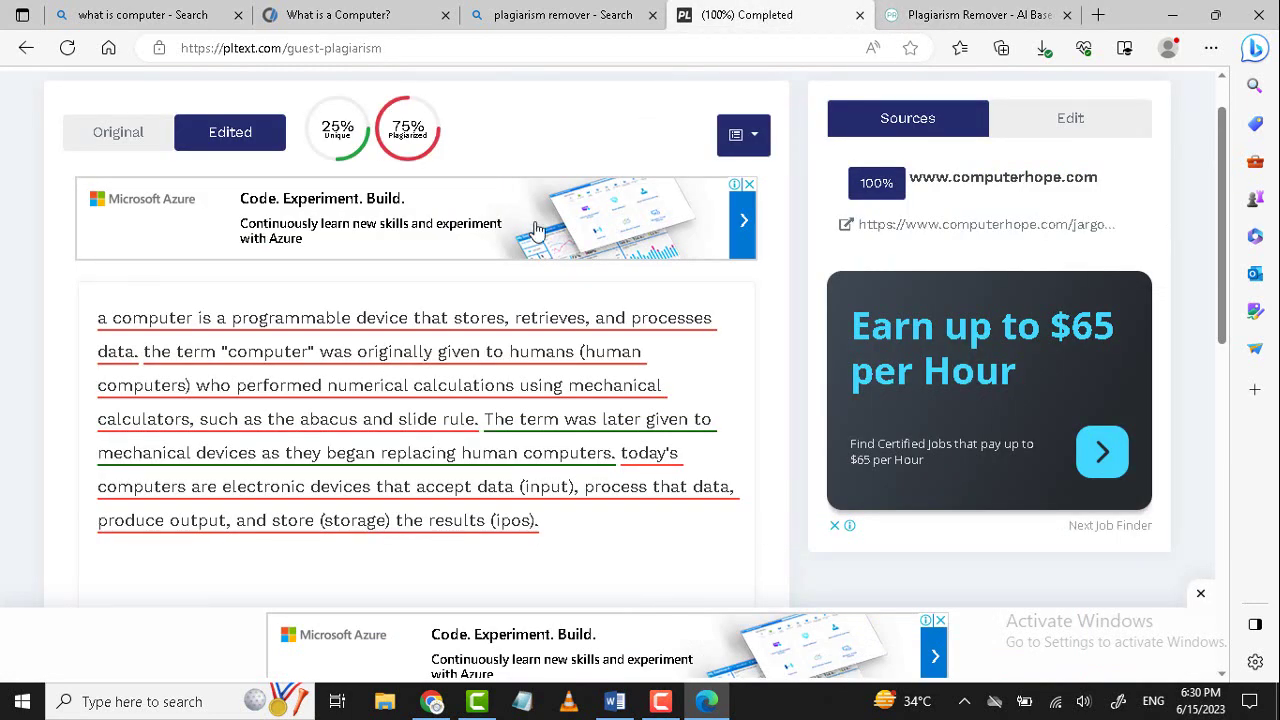
click(549, 523)
drag(540, 522, 100, 110)
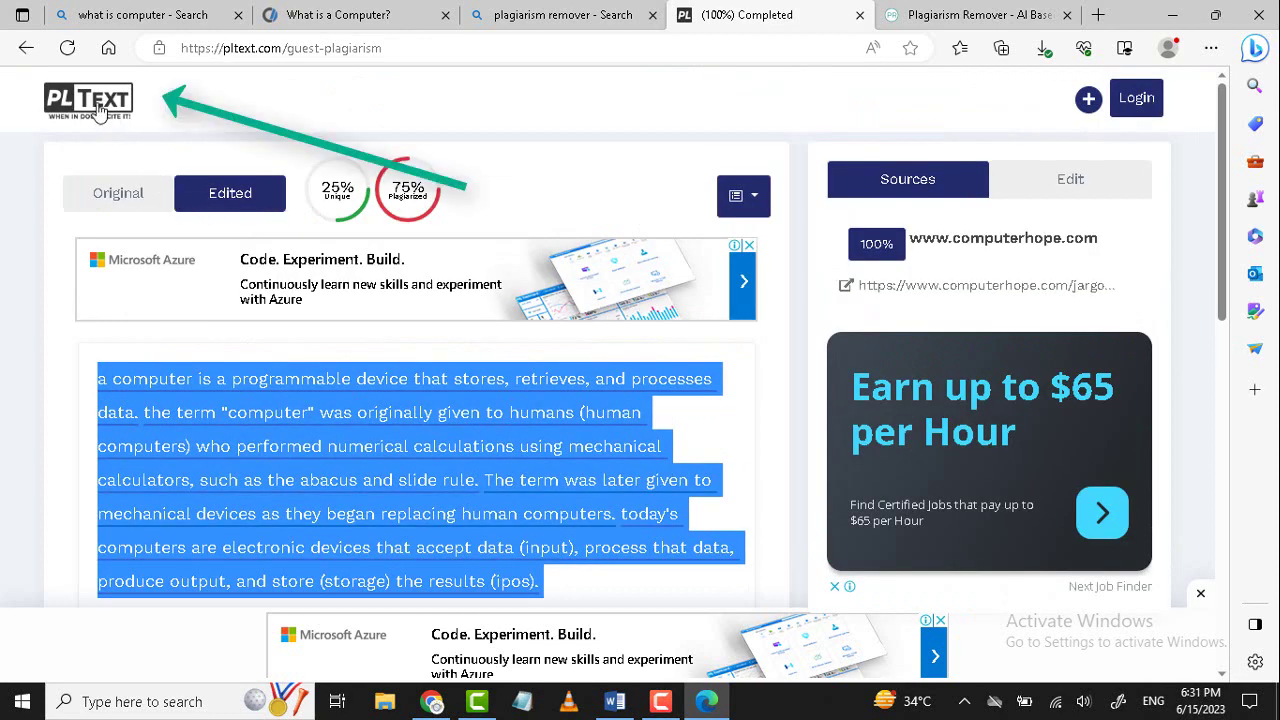
click(100, 110)
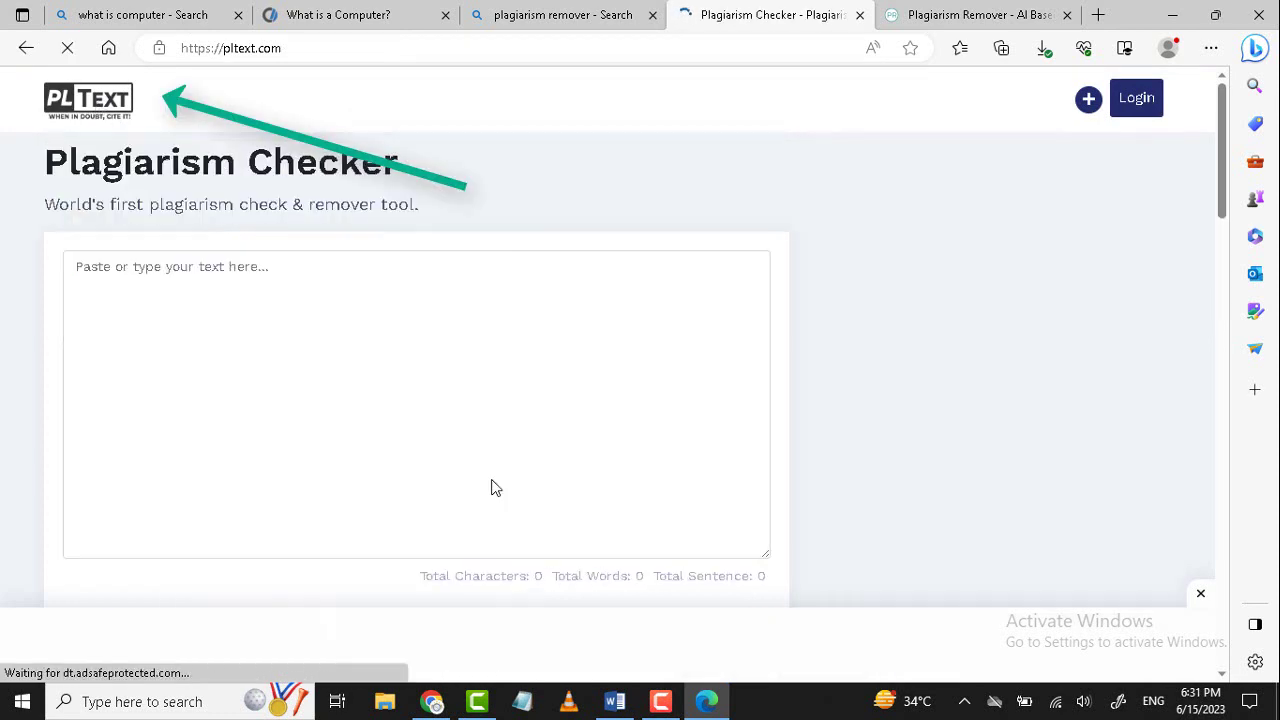
click(241, 528)
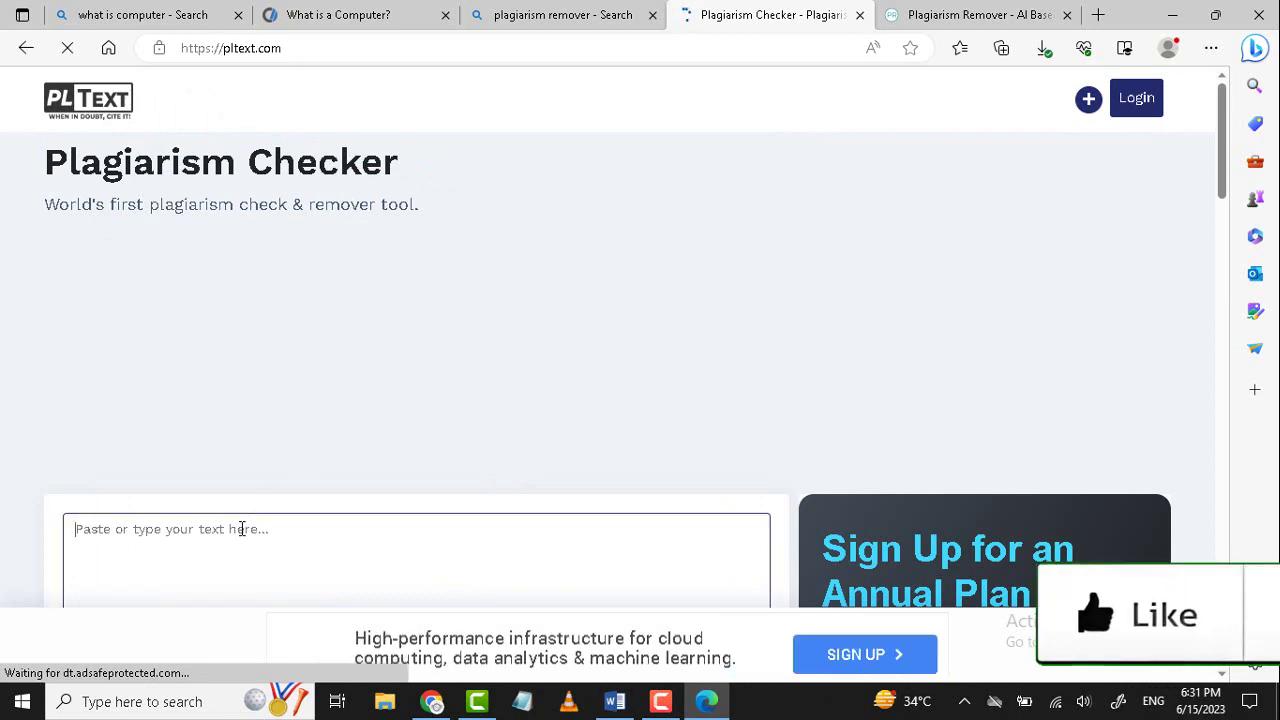
key(ctrl+v)
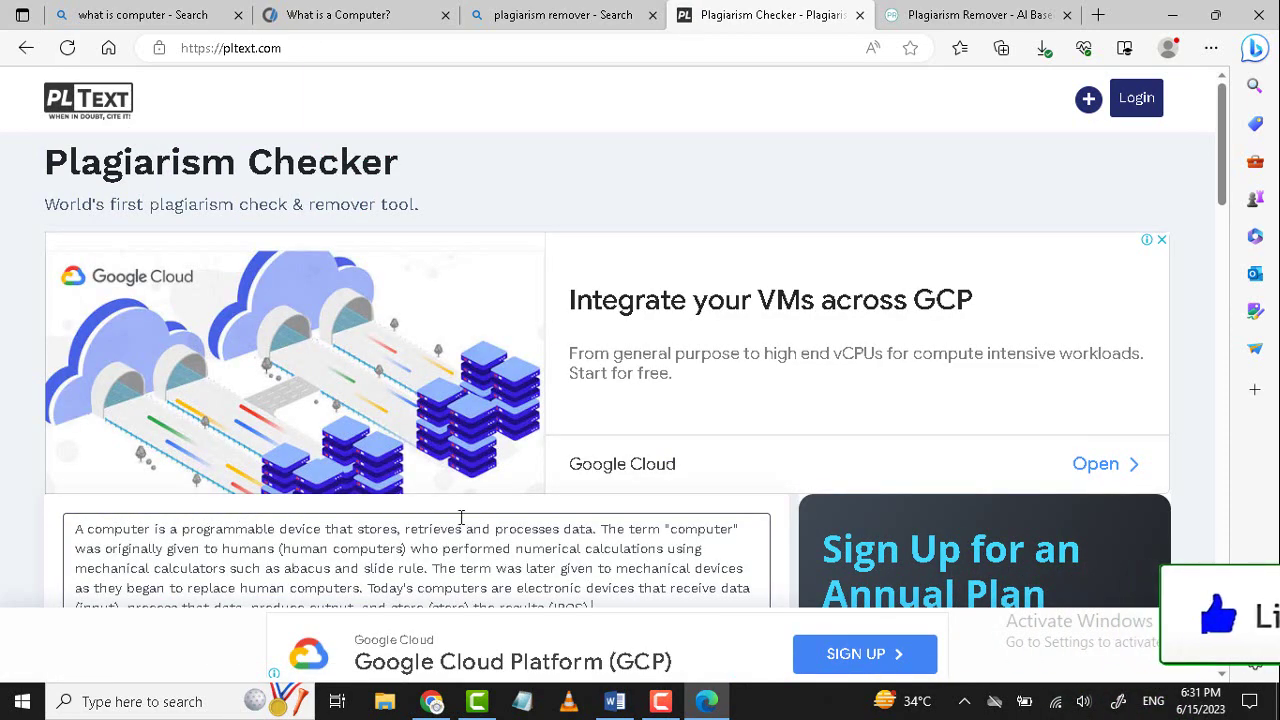
Run the plagiarism check on the rewritten paragraph and examine its report.
drag(1228, 200, 1220, 297)
click(428, 378)
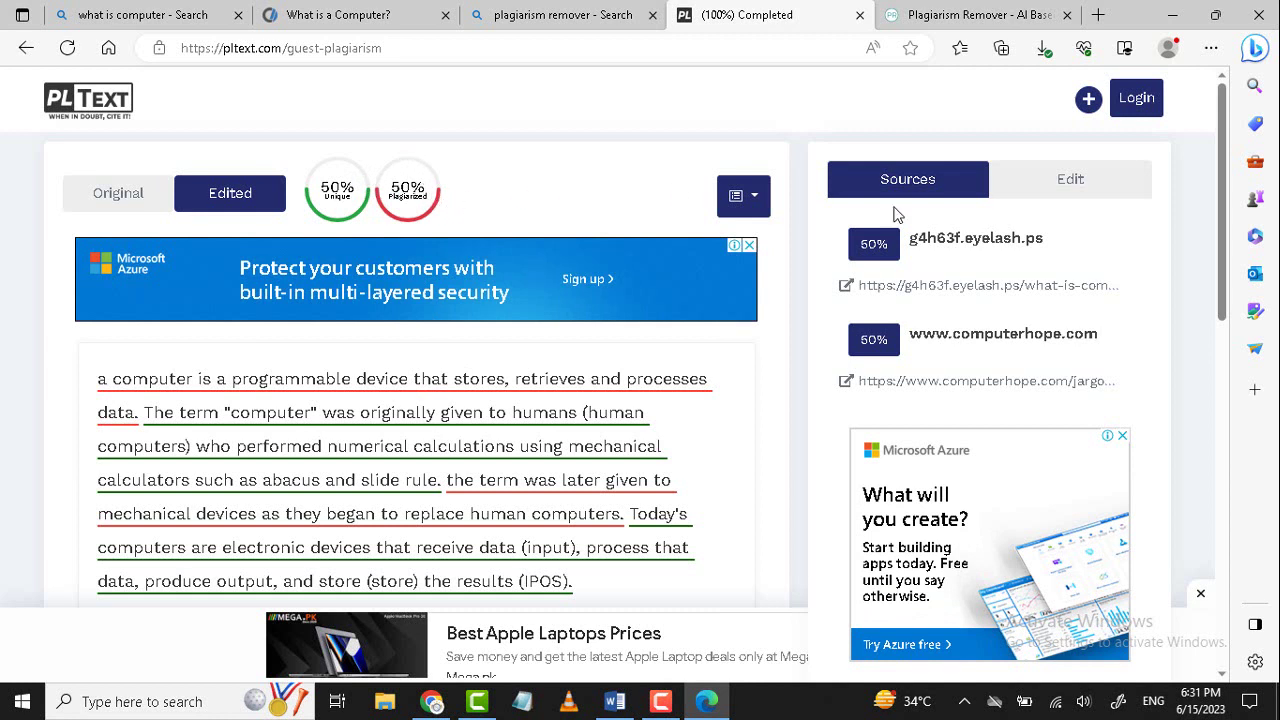
drag(1221, 190, 1221, 218)
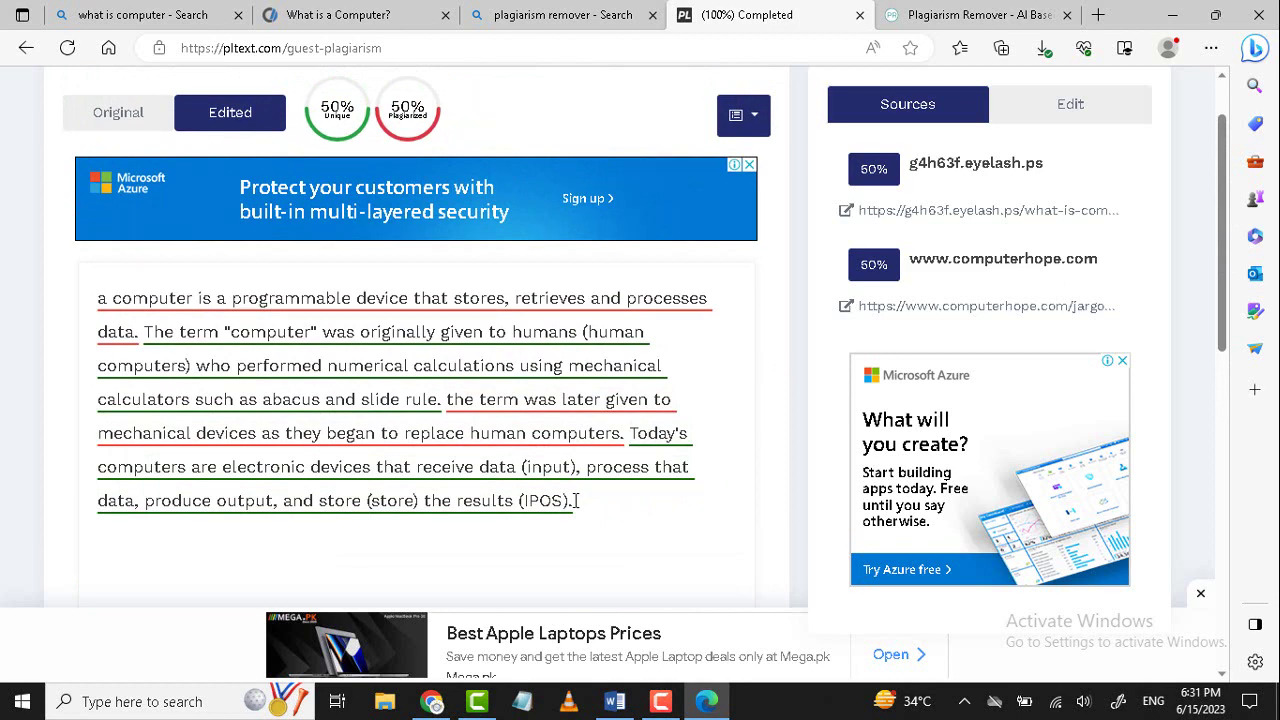
Copy the whole checked paragraph from the report and paste it into the Advance Mode text box on plagiarism-remover.com.
drag(577, 500, 97, 317)
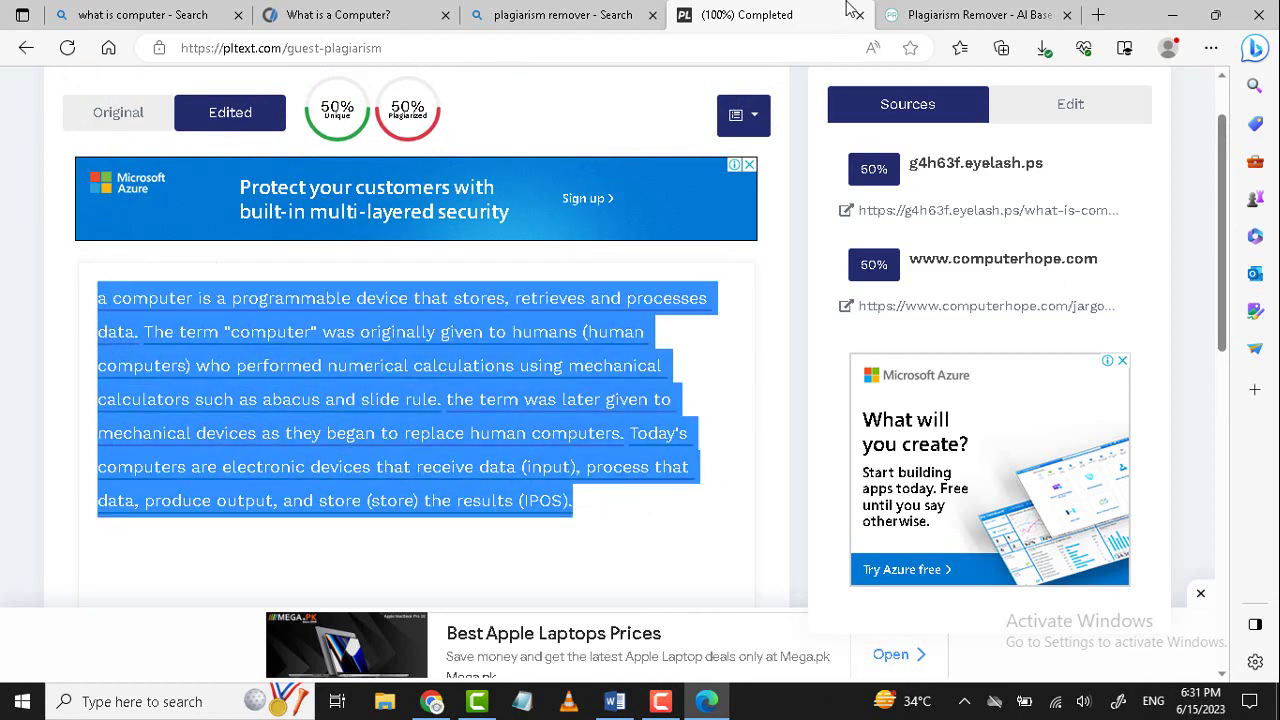
click(955, 12)
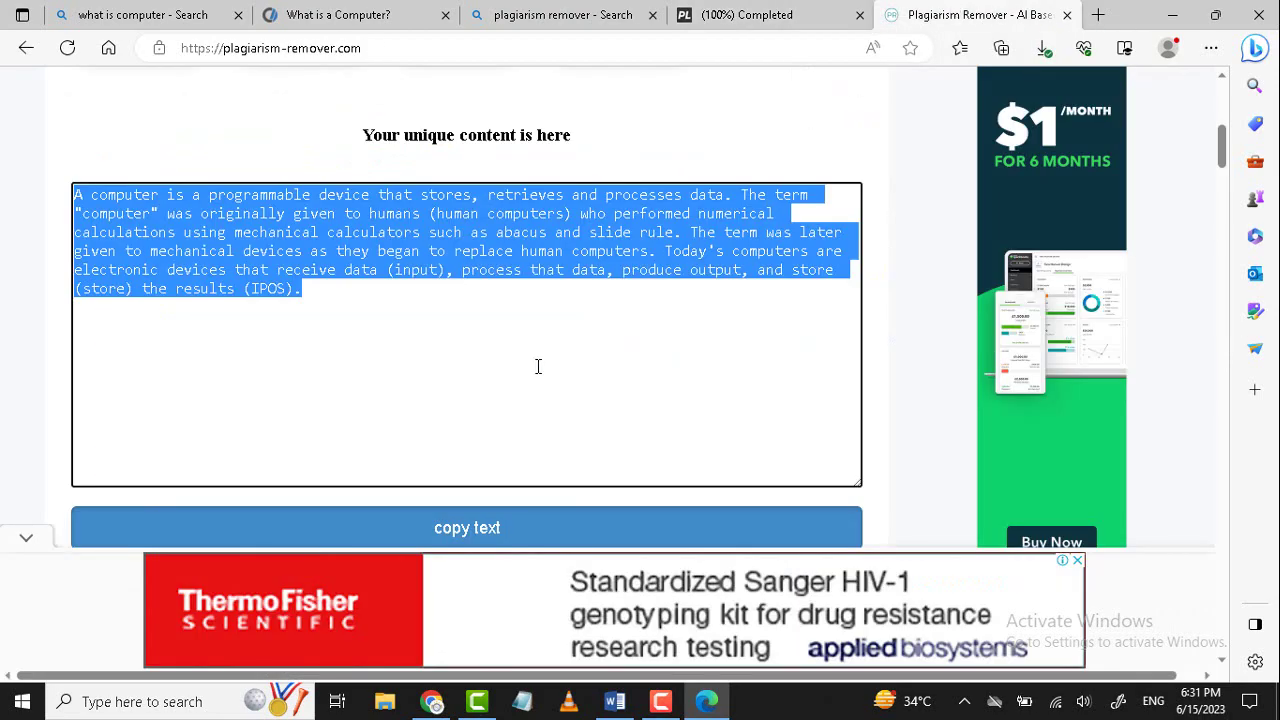
mouse_move(1221, 150)
mouse_down()
mouse_move(1221, 246)
mouse_move(1219, 129)
mouse_up()
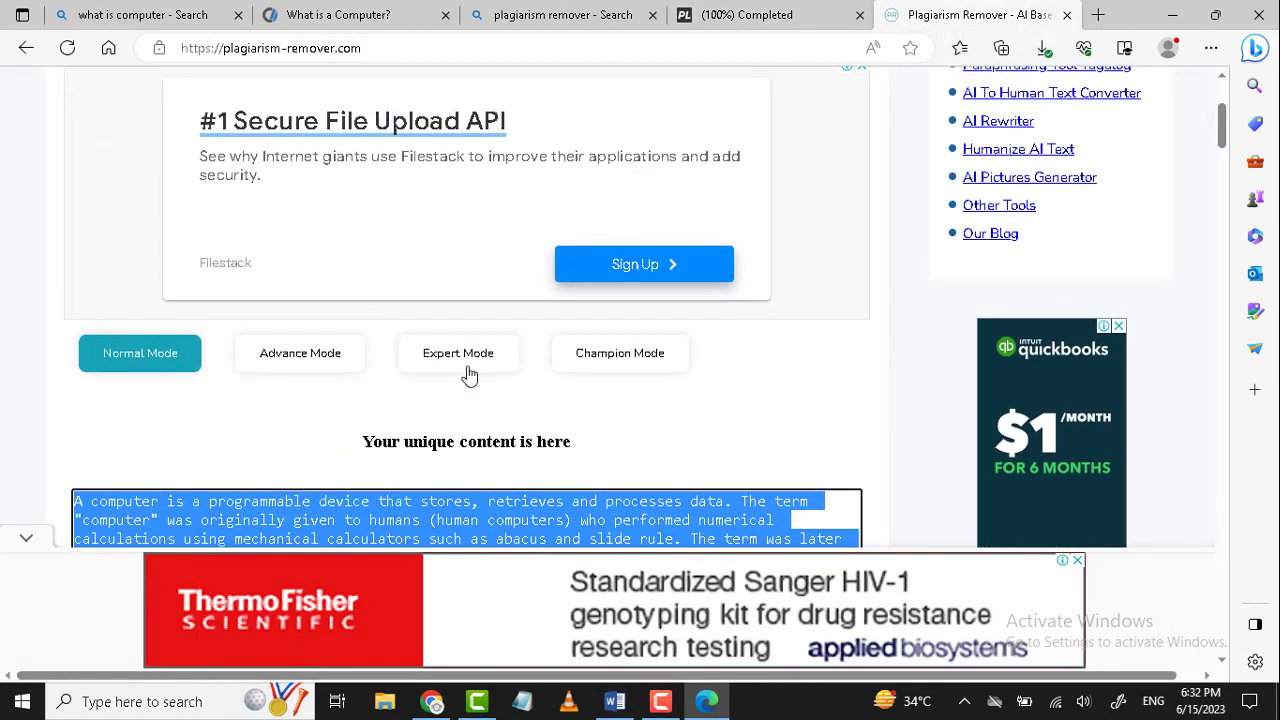
click(288, 360)
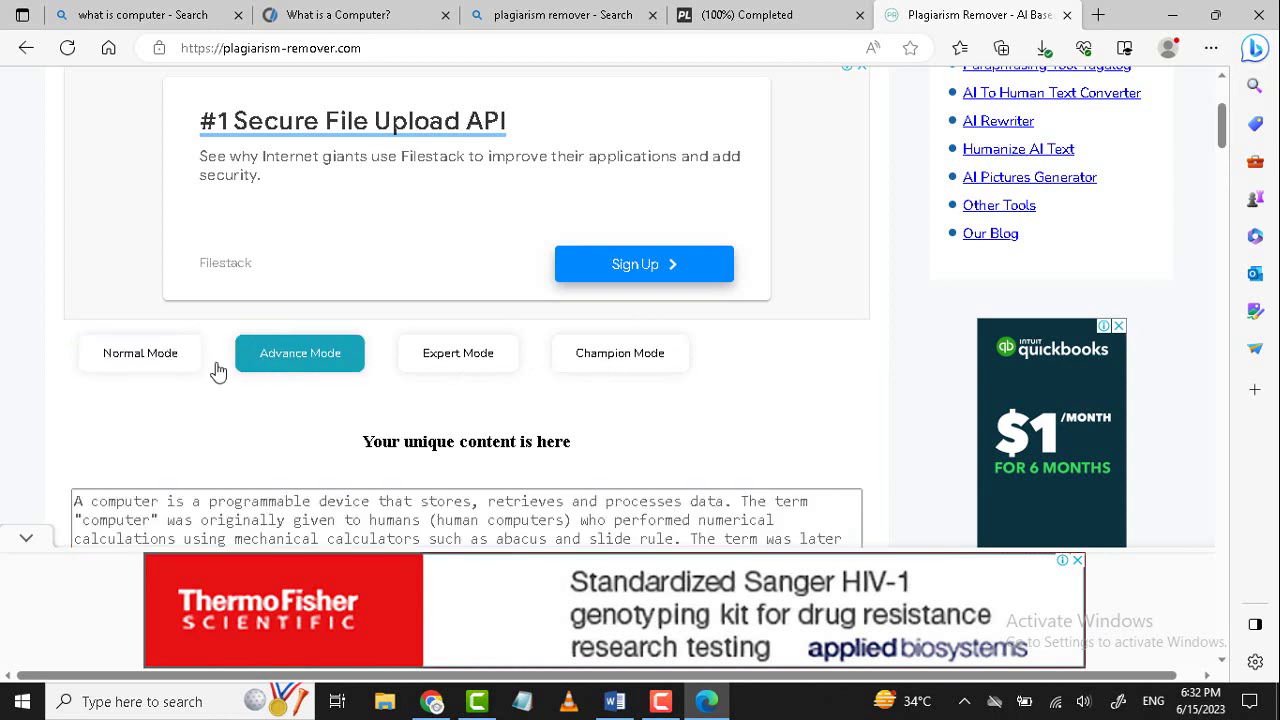
click(148, 358)
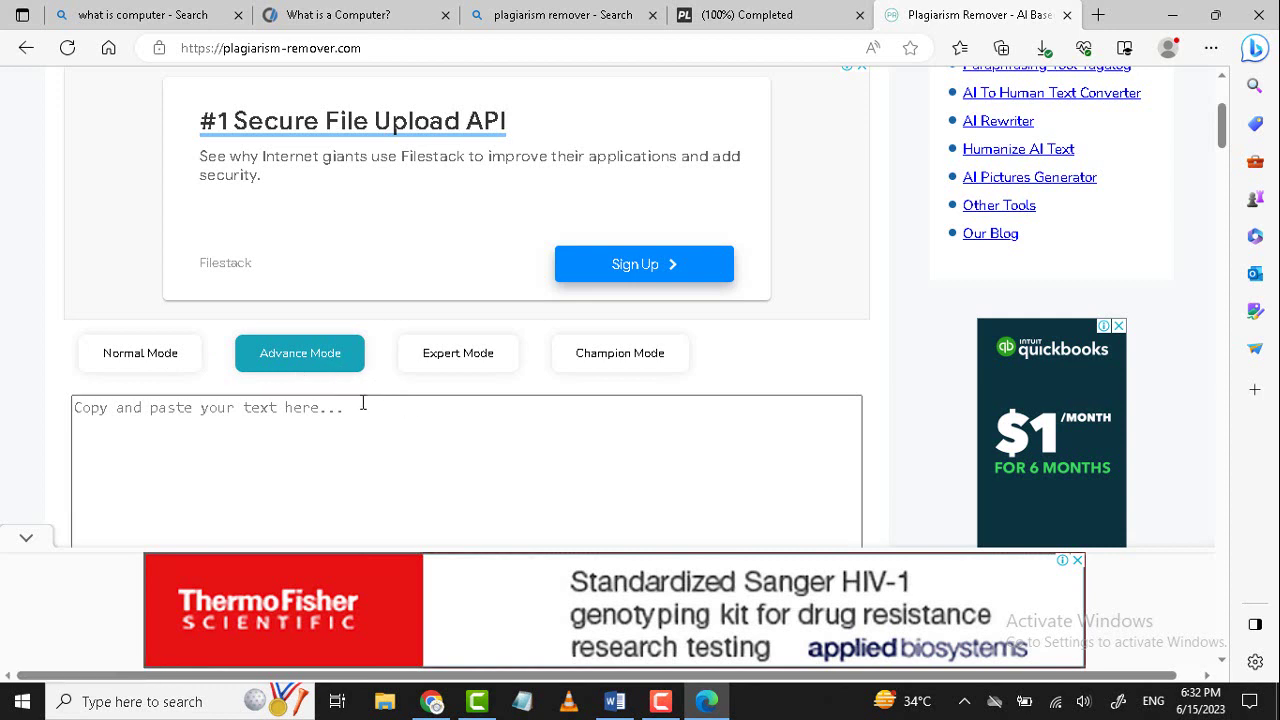
click(235, 415)
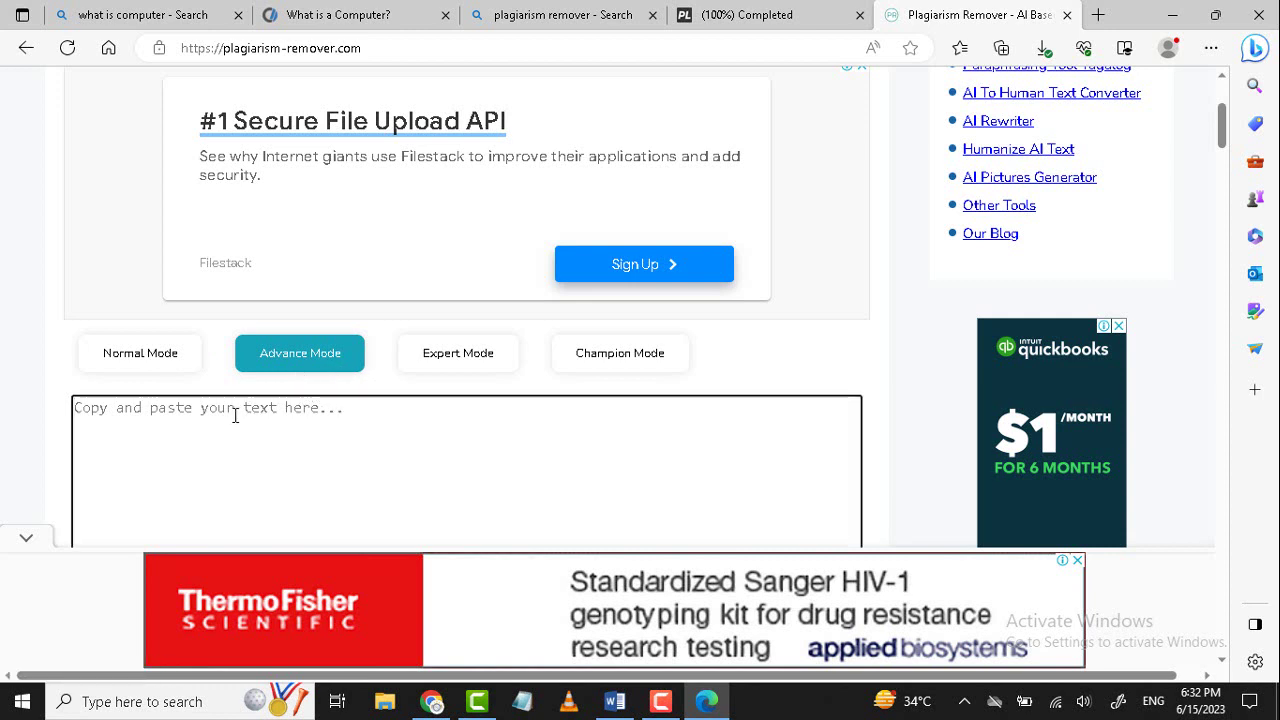
key(ctrl+v)
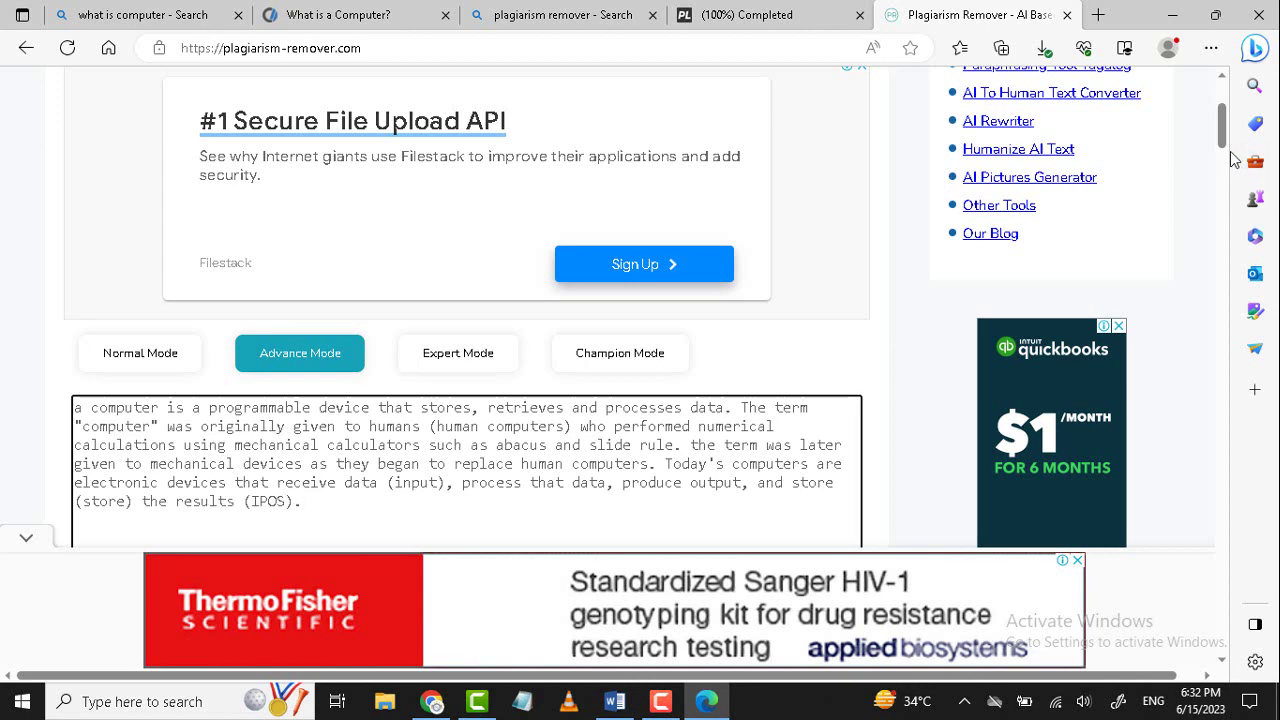
Enter the displayed verification number and run the Advance Plagiarism Remover on the pasted paragraph.
drag(1223, 137, 1224, 175)
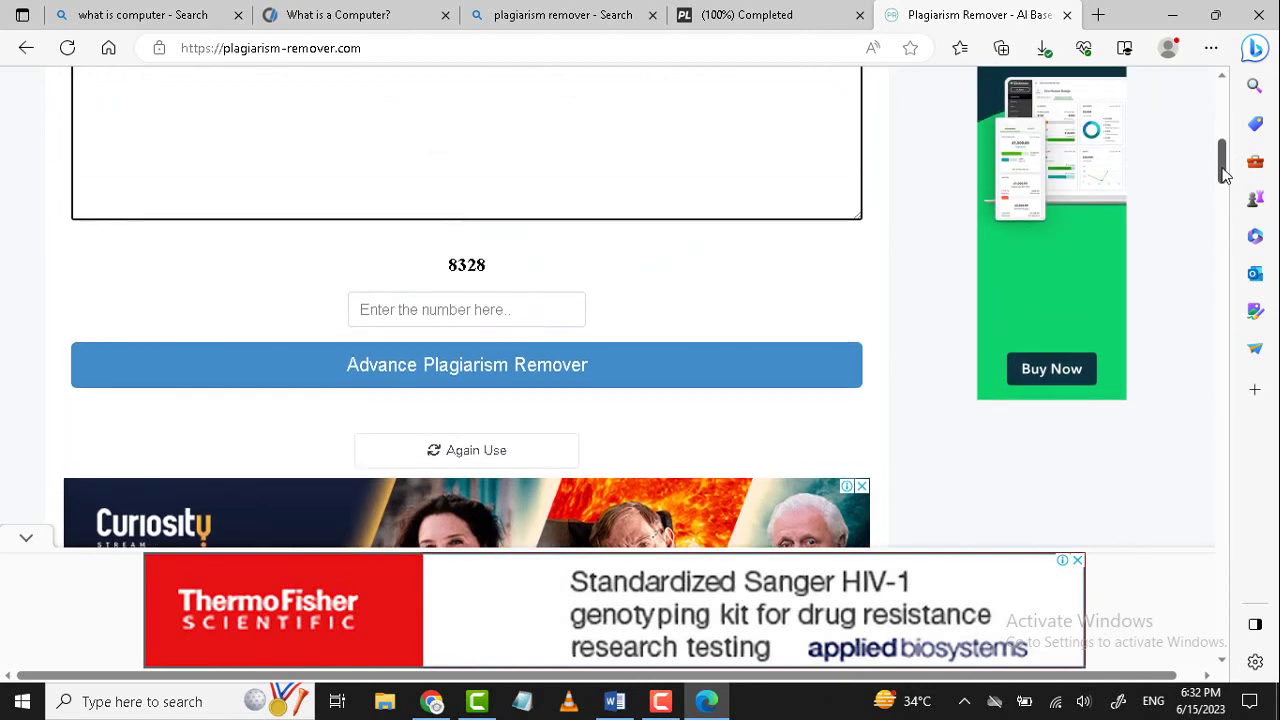
click(404, 316)
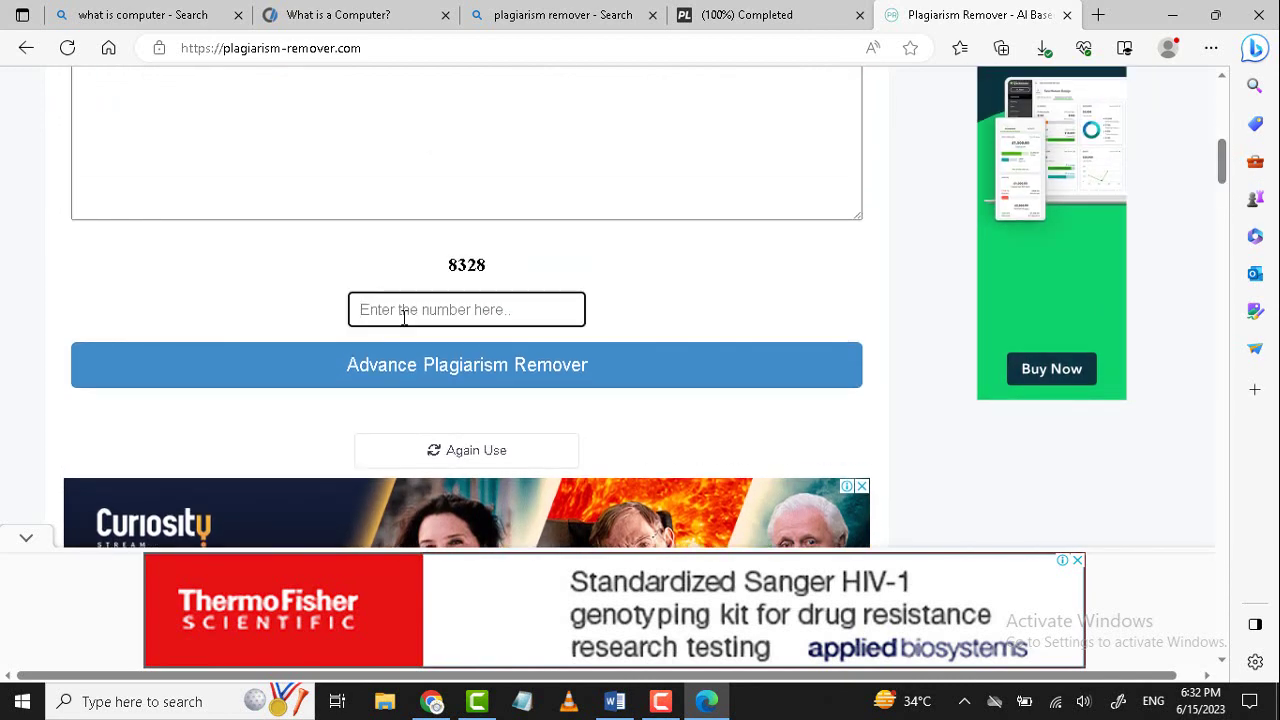
text(8328)
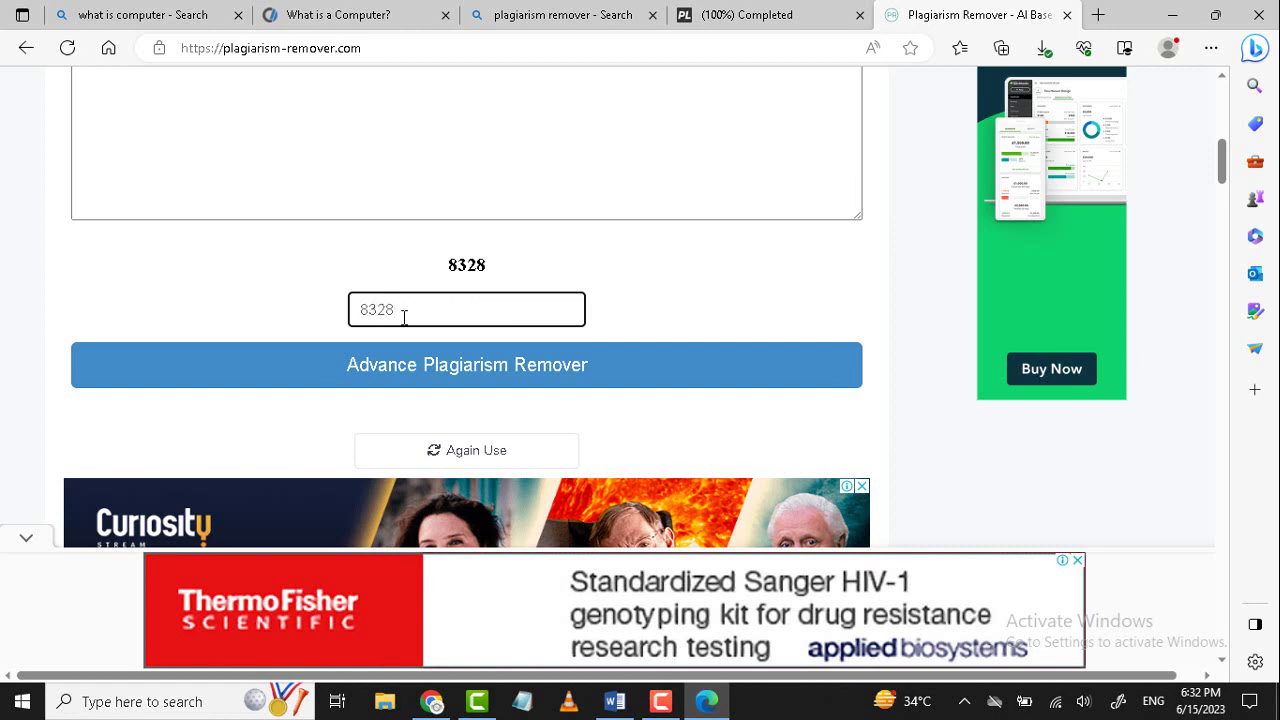
click(404, 366)
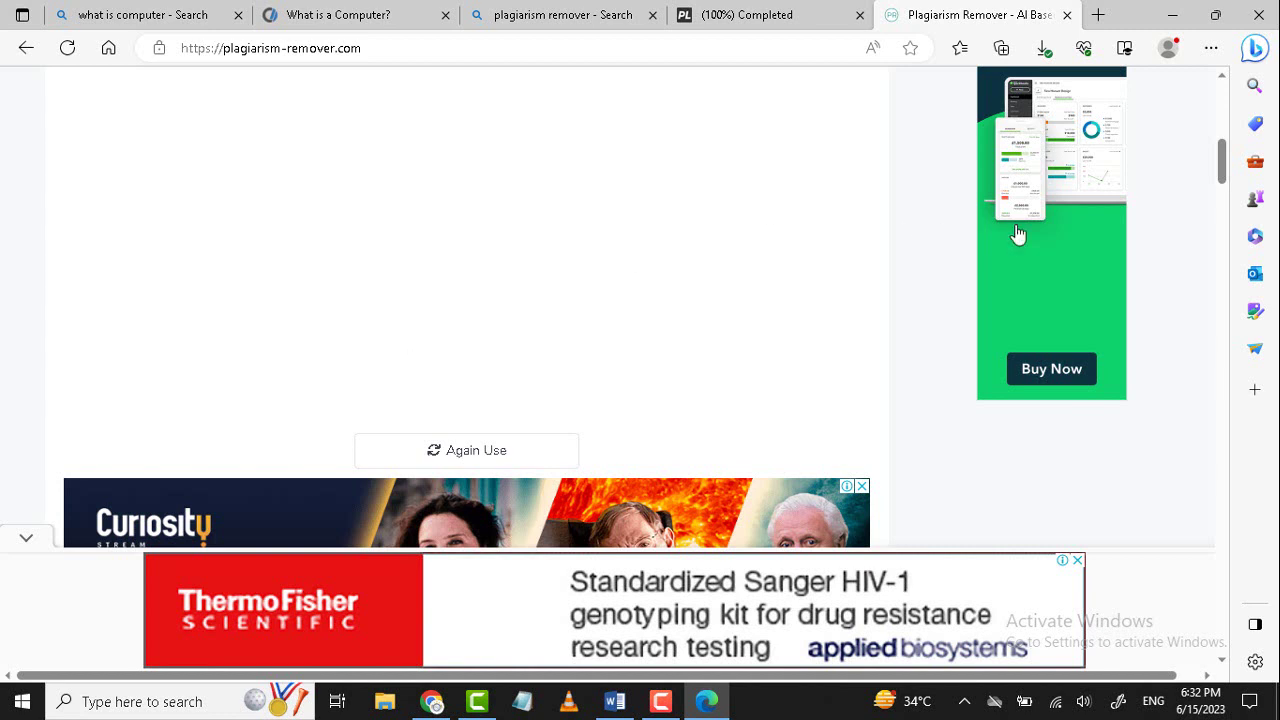
Copy the whole Advance Mode result from plagiarism-remover.com and paste it into a new Plagiarism Checker form on pltext.com.
drag(1224, 168, 1226, 138)
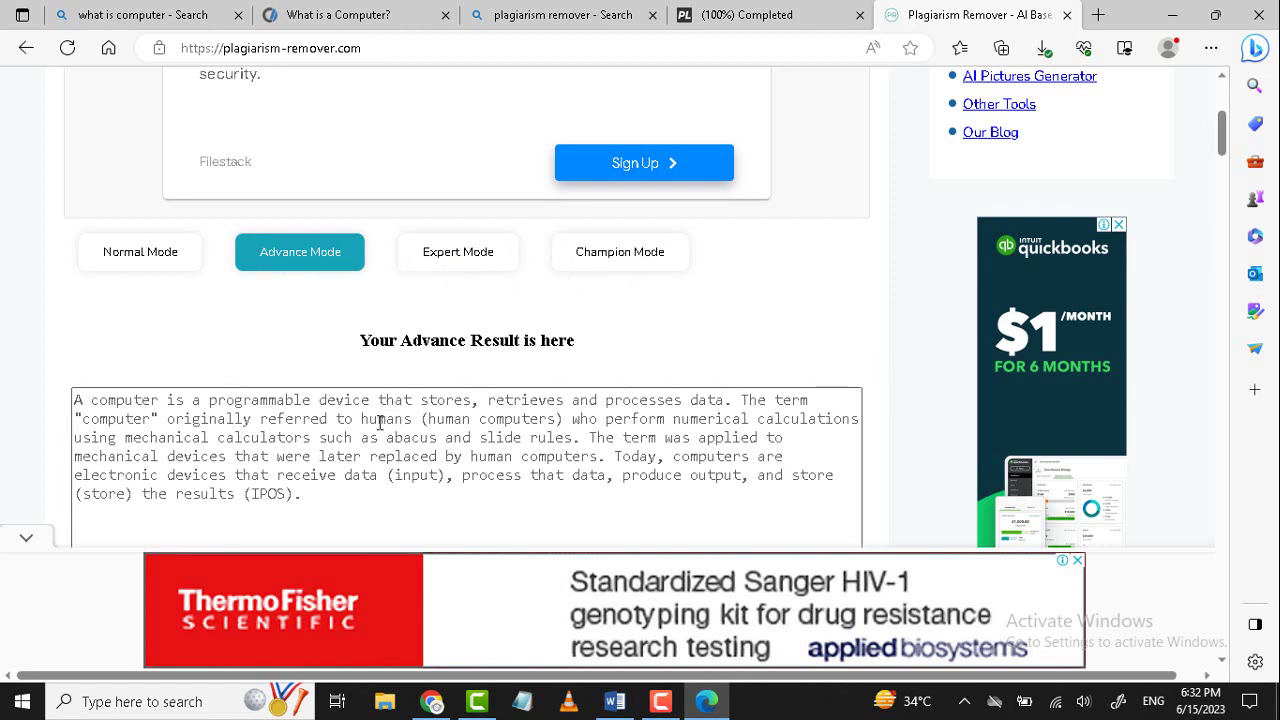
drag(317, 497, 74, 400)
key(ctrl+c)
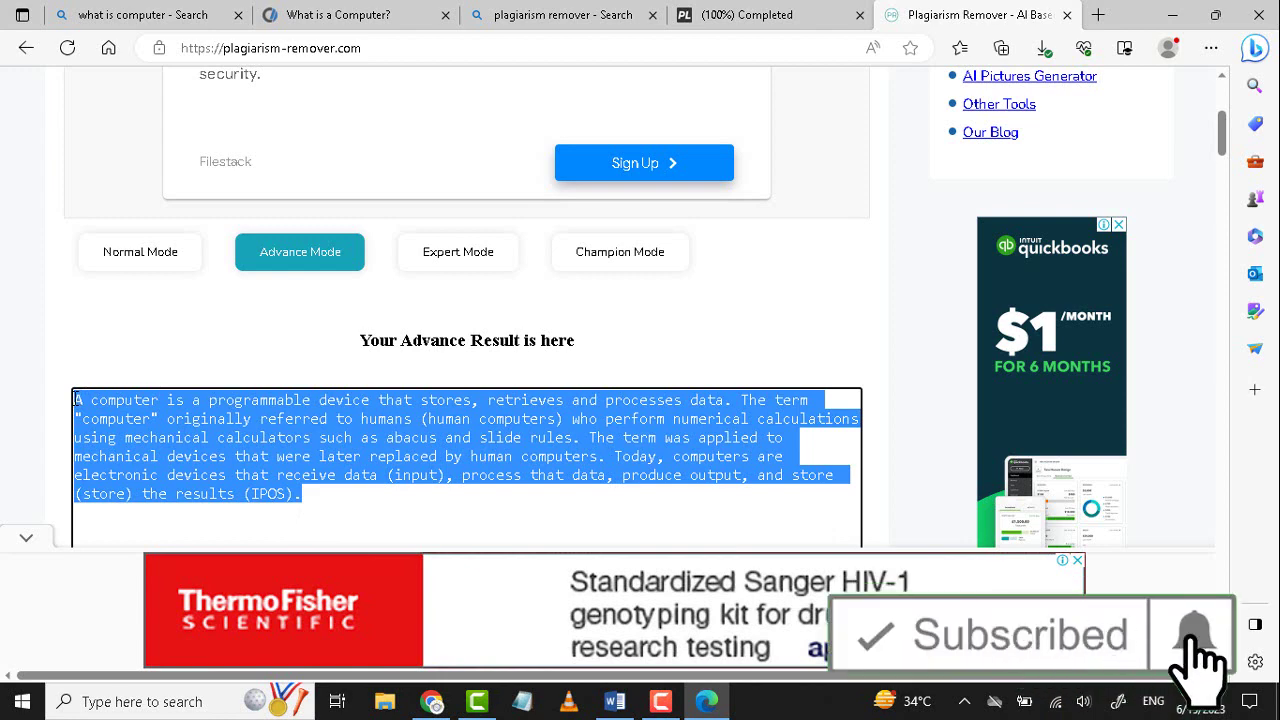
click(716, 14)
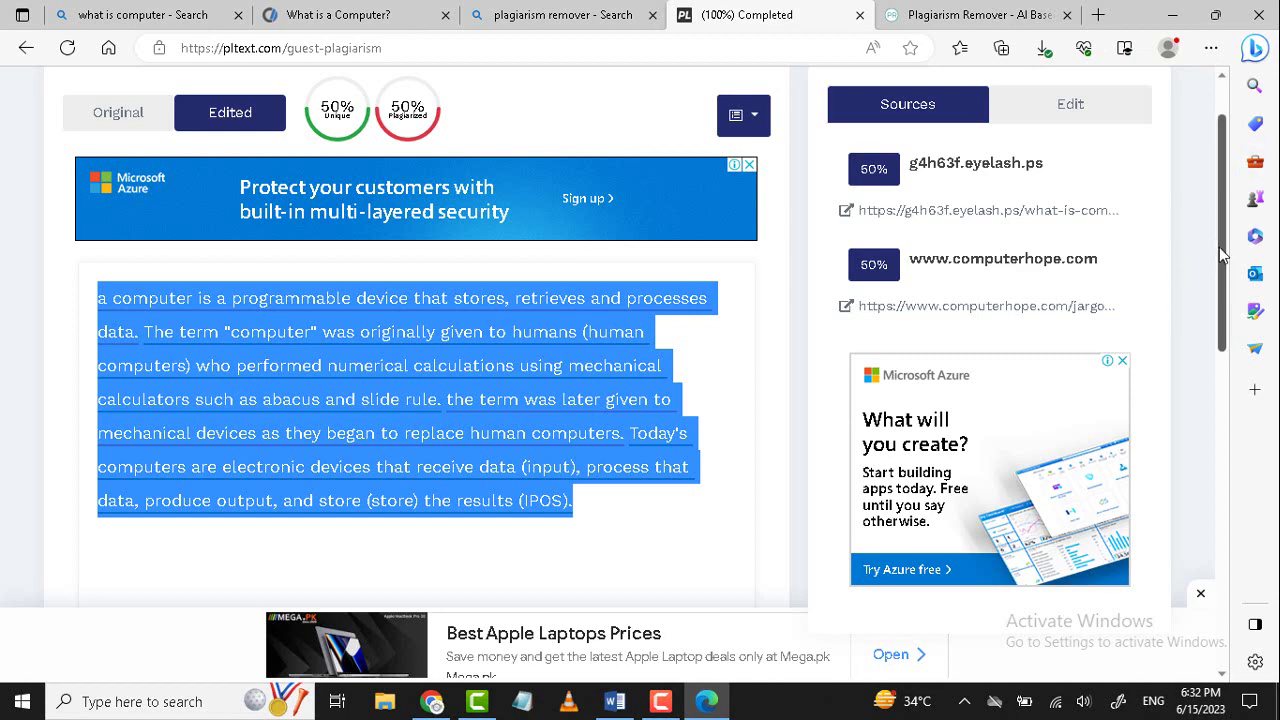
drag(1219, 247, 1222, 200)
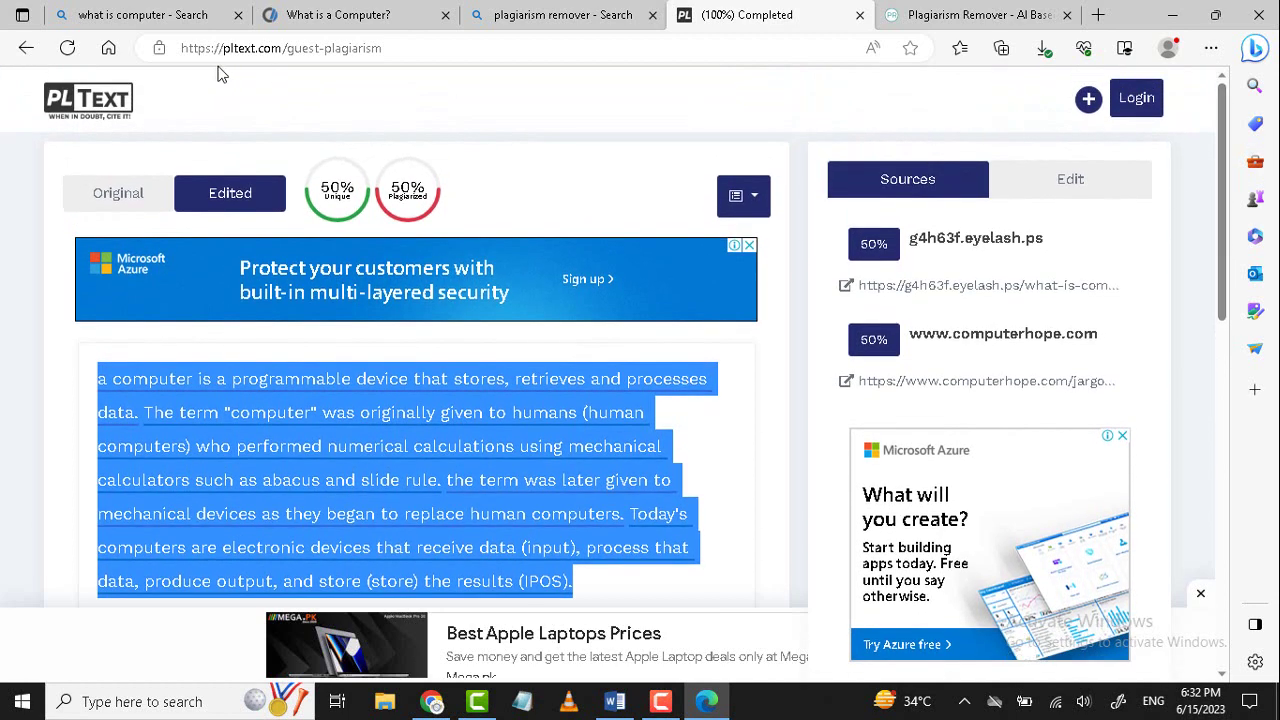
click(70, 100)
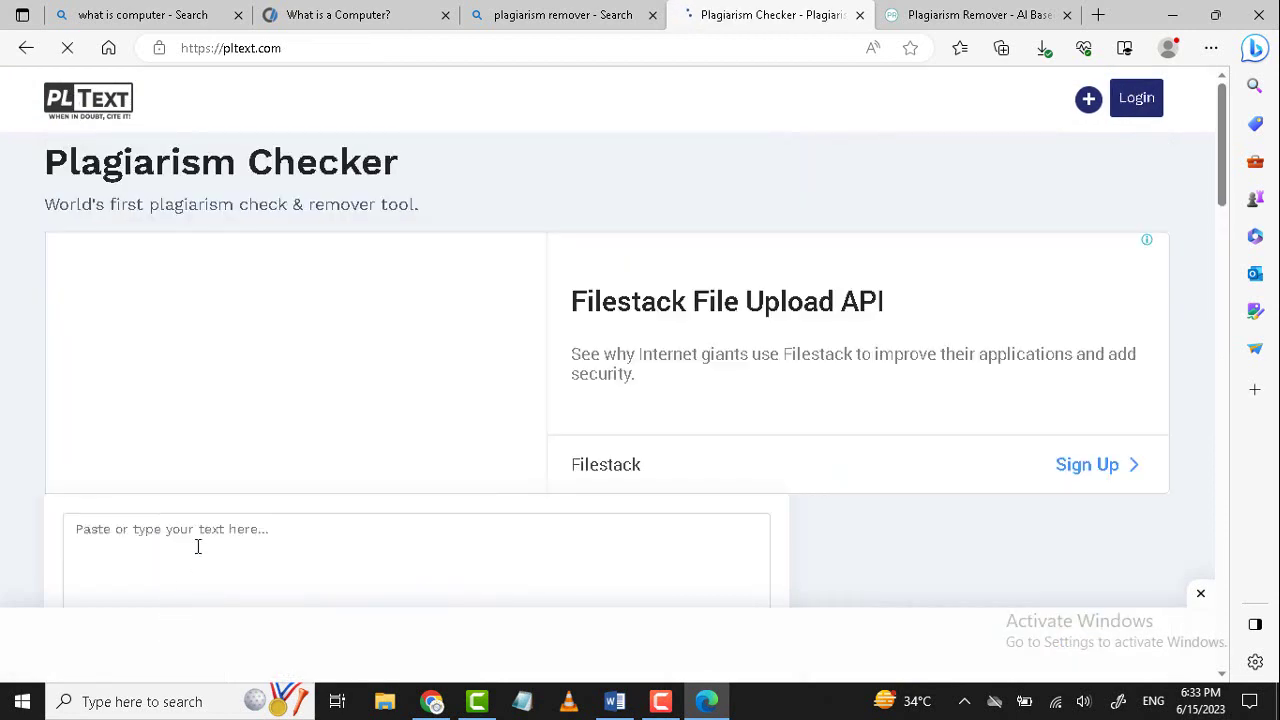
click(198, 545)
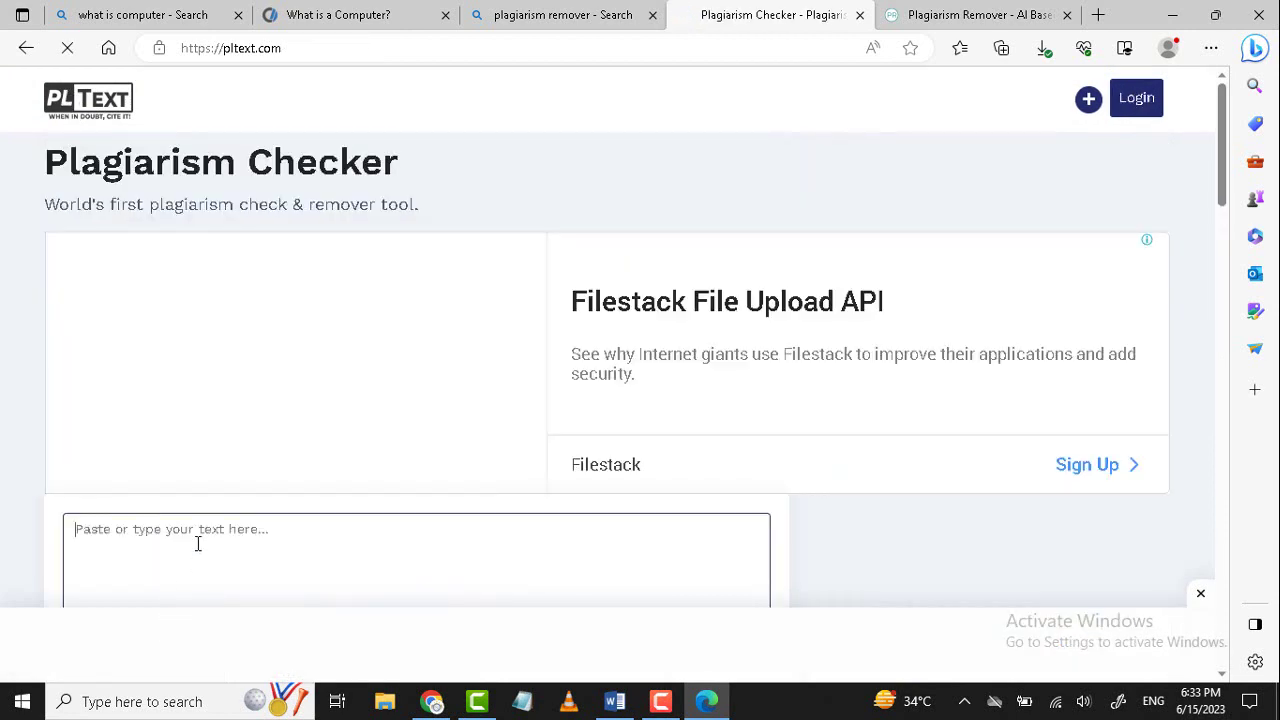
key(ctrl+v)
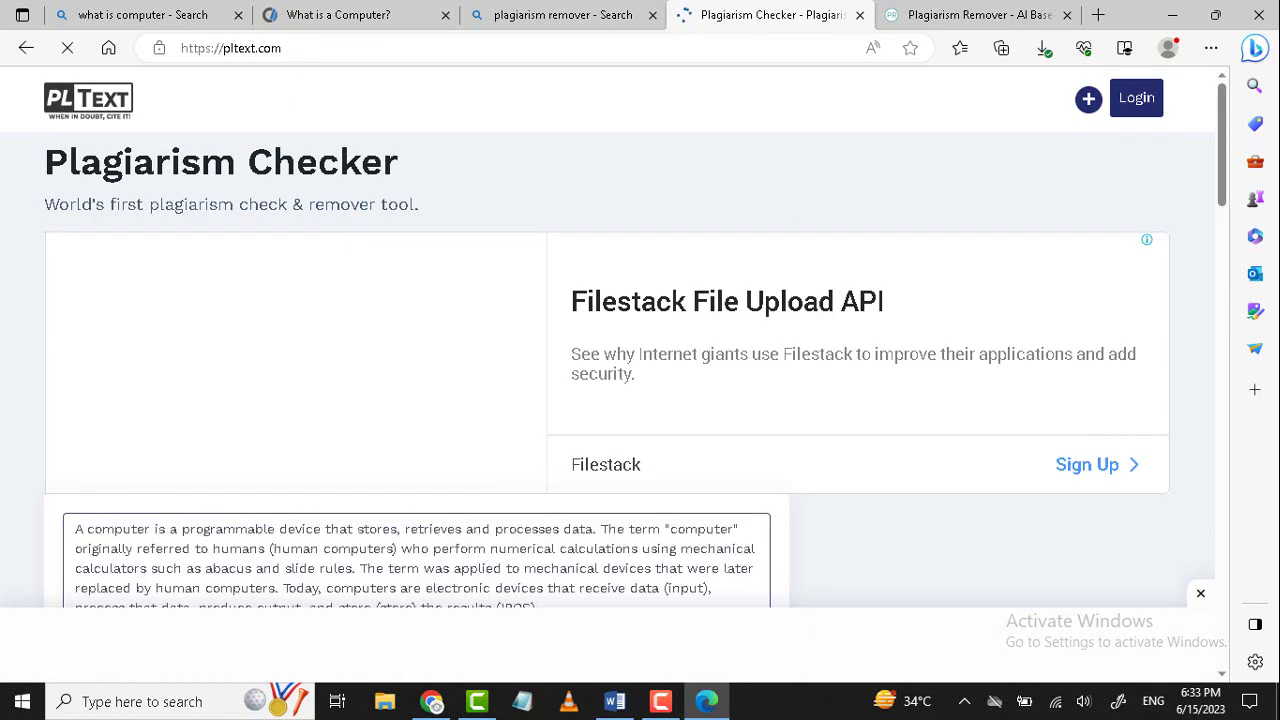
Run the plagiarism check on the pasted Advance Mode text.
scroll(1210, 350, down, 10)
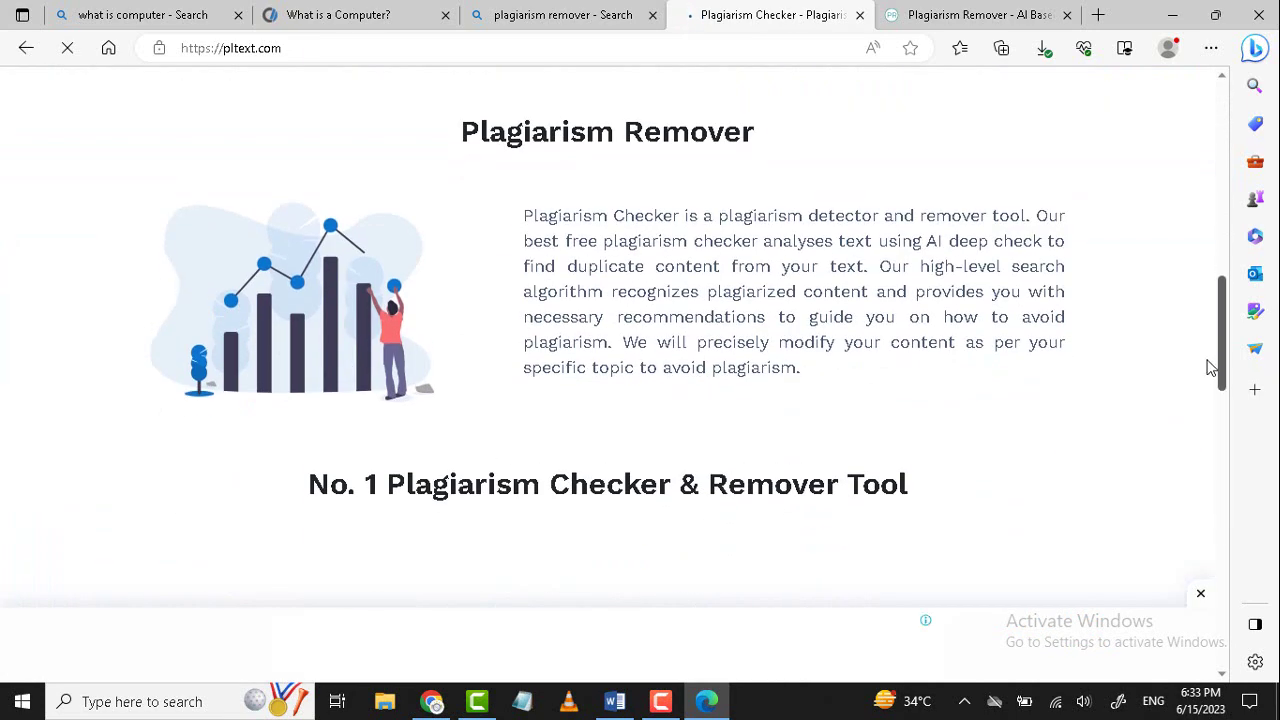
scroll(1206, 340, up, 5)
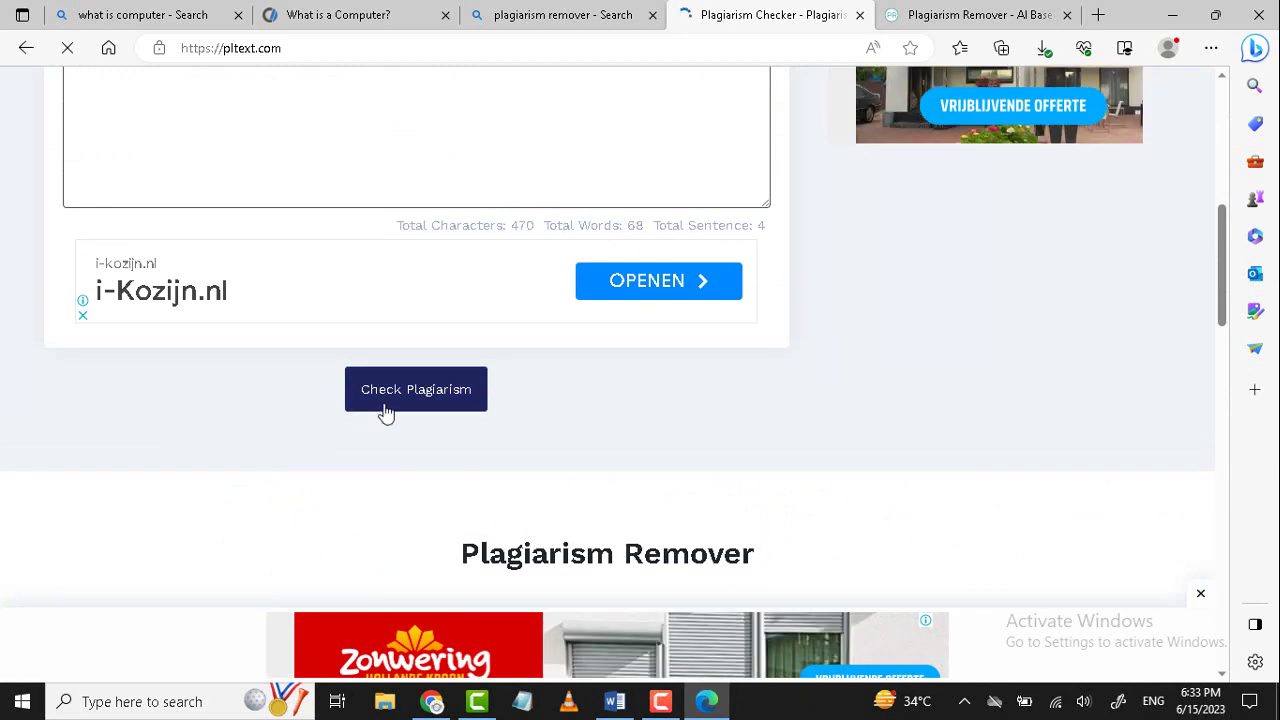
click(422, 392)
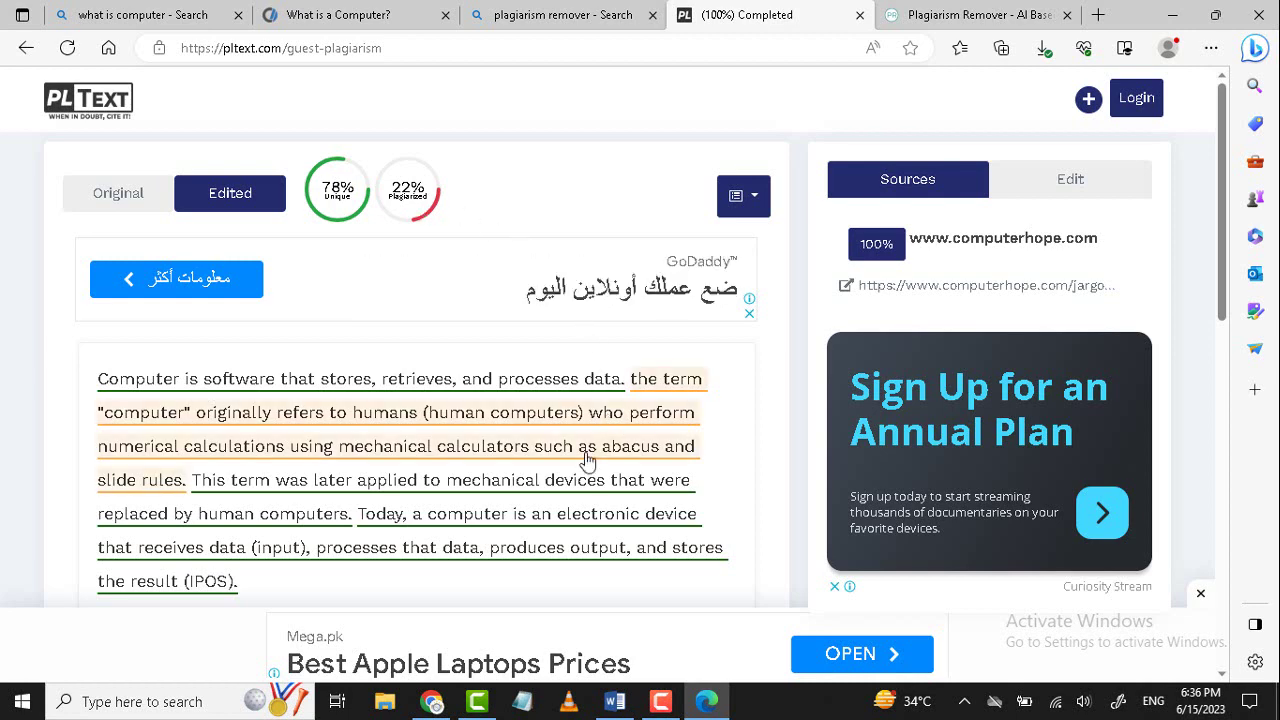
Copy the full edited paragraph from the report, switch to Word, and replace the paragraph under "What is Computer?" with it.
scroll(1226, 208, down, 1)
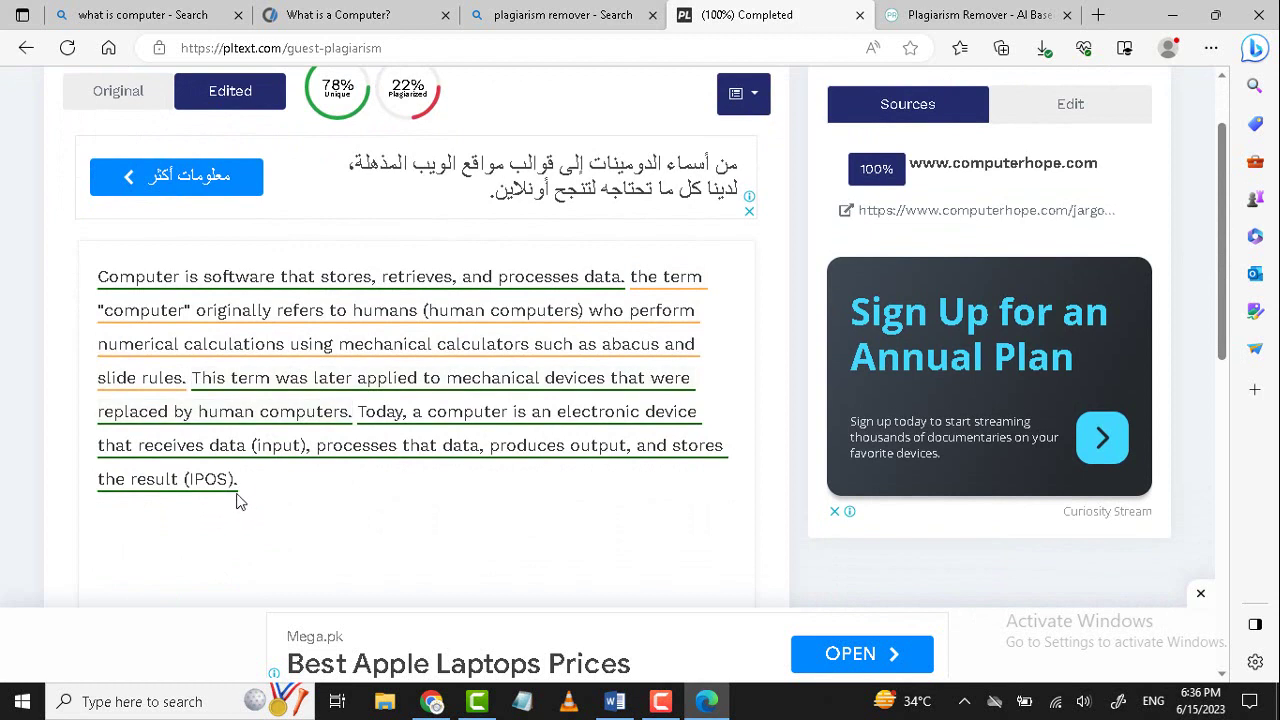
drag(241, 483, 100, 290)
key(ctrl+c)
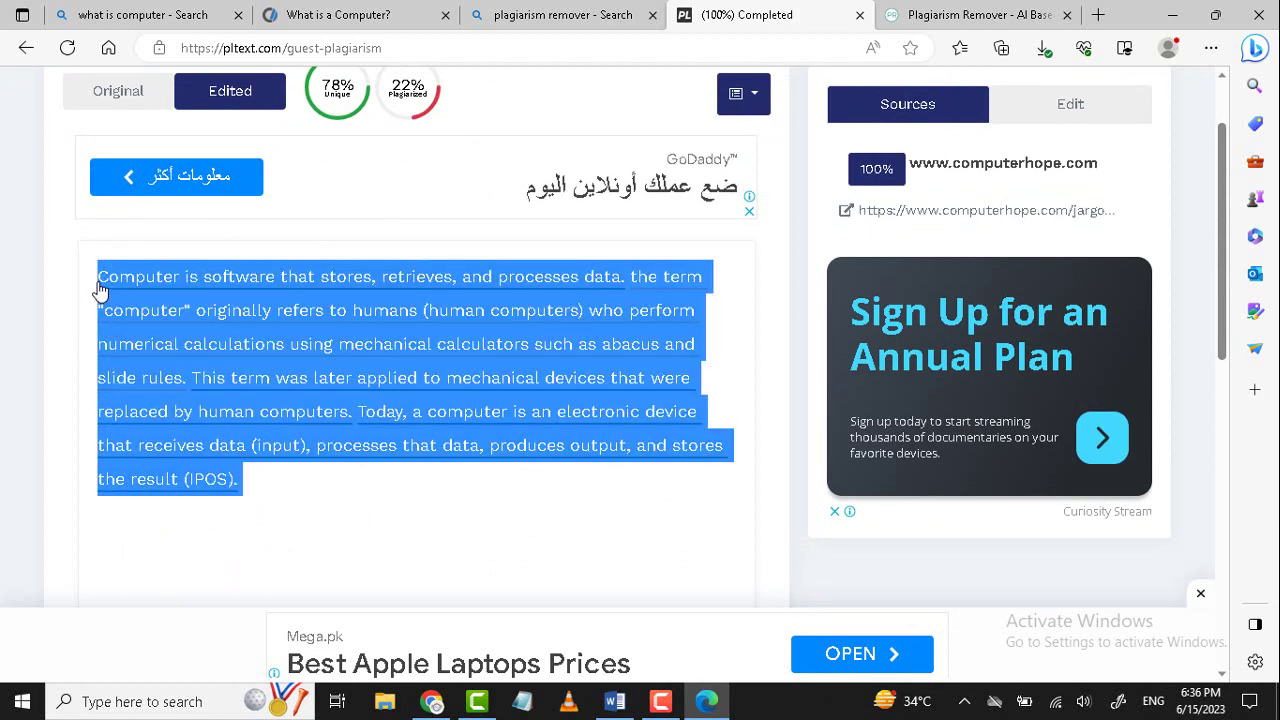
click(622, 704)
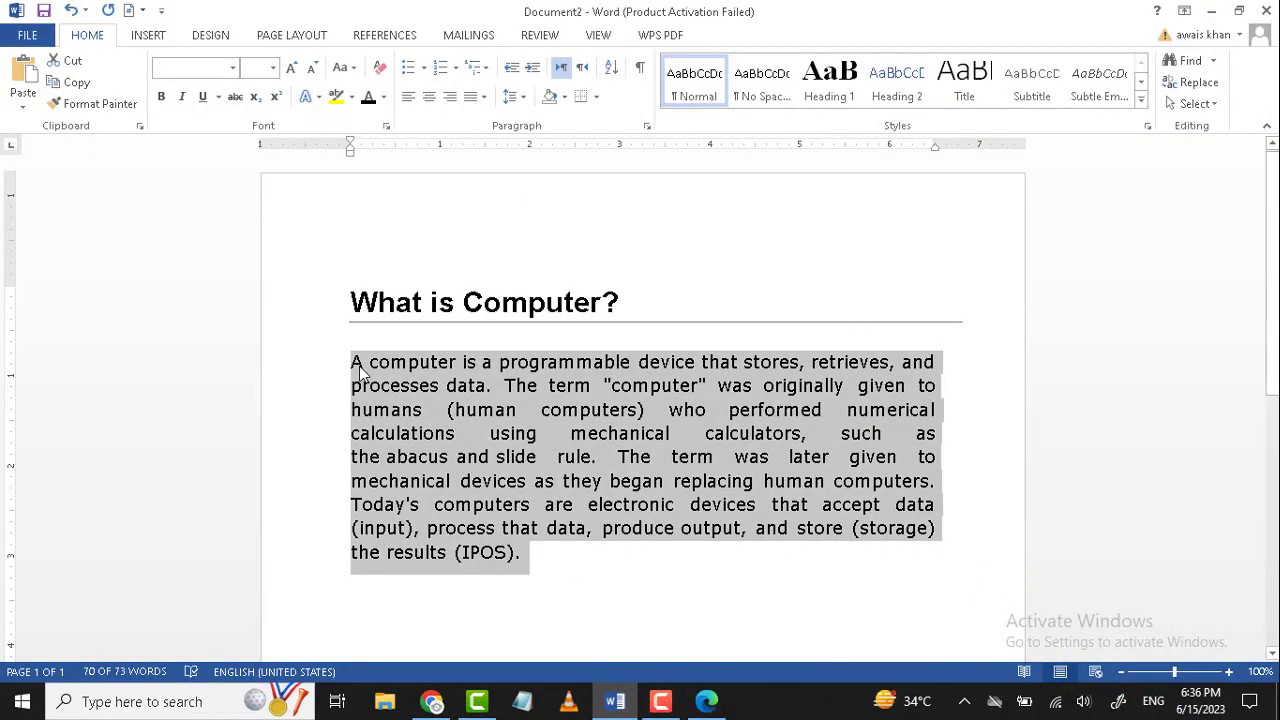
key(Delete)
key(ctrl+v)
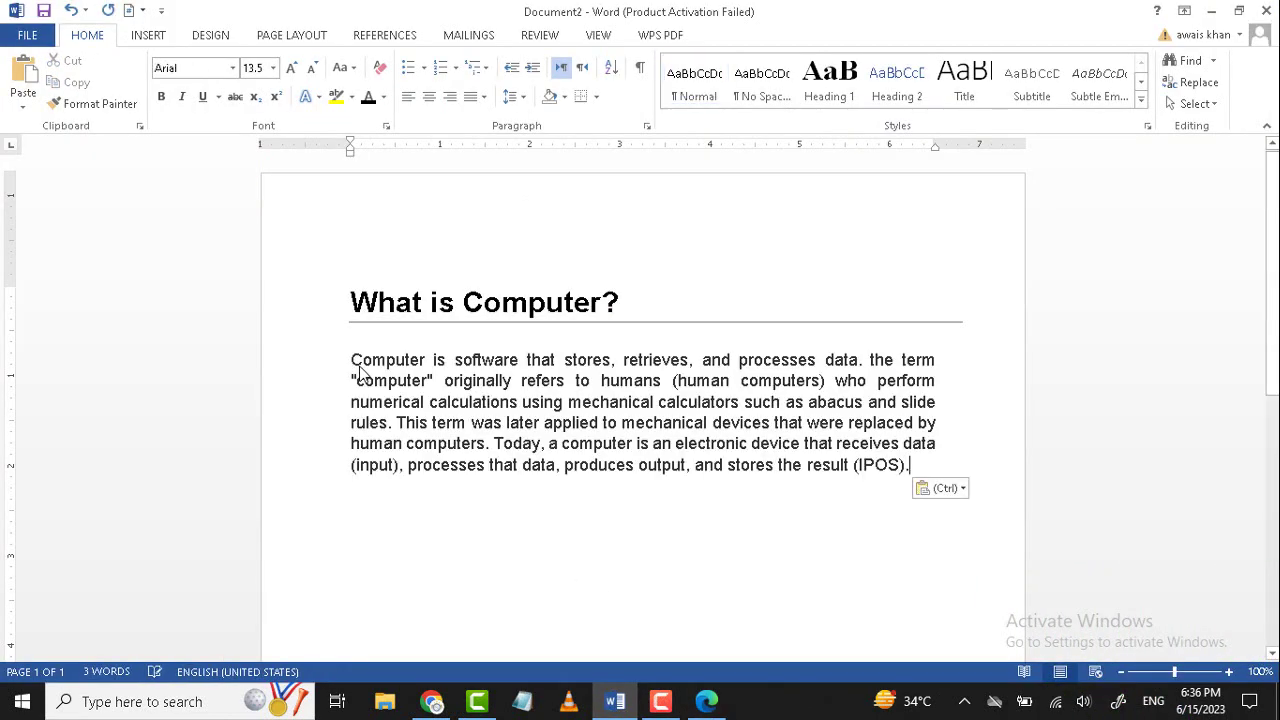